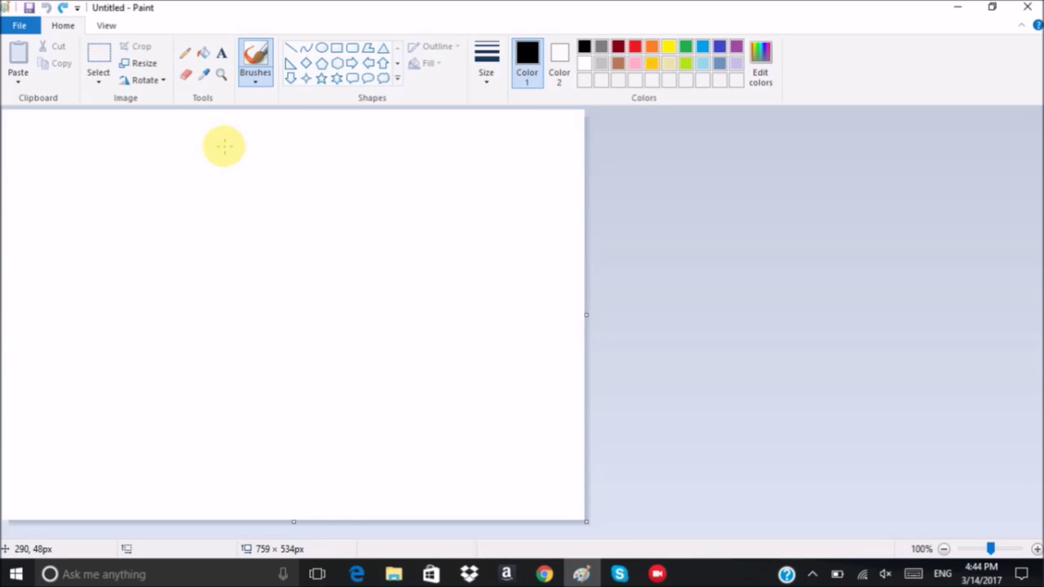
# Draw a pear-shaped dog head outline in black with a long floppy ear hanging on each side
pyautogui.moveTo(234, 146)
pyautogui.mouseDown()
pyautogui.moveTo(196, 180)
pyautogui.moveTo(194, 221)
pyautogui.moveTo(161, 302)
pyautogui.moveTo(183, 350)
pyautogui.moveTo(270, 366)
pyautogui.moveTo(313, 339)
pyautogui.moveTo(323, 281)
pyautogui.moveTo(281, 227)
pyautogui.moveTo(265, 155)
pyautogui.moveTo(227, 147)
pyautogui.mouseUp()
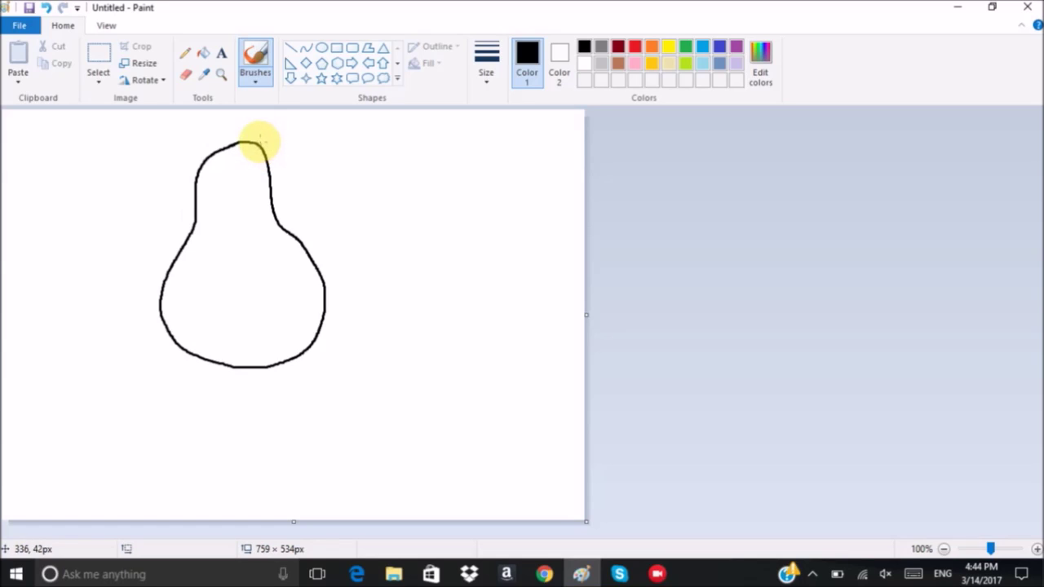
pyautogui.moveTo(257, 144)
pyautogui.mouseDown()
pyautogui.moveTo(318, 169)
pyautogui.moveTo(380, 263)
pyautogui.moveTo(382, 291)
pyautogui.moveTo(323, 312)
pyautogui.mouseUp()
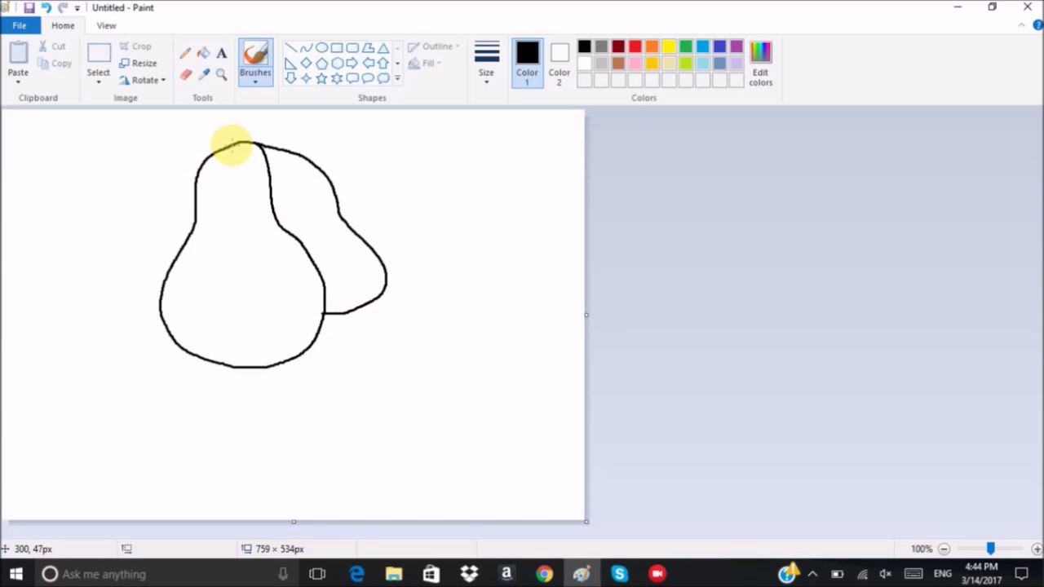
pyautogui.moveTo(234, 144)
pyautogui.mouseDown()
pyautogui.moveTo(156, 158)
pyautogui.moveTo(123, 187)
pyautogui.moveTo(125, 218)
pyautogui.moveTo(89, 282)
pyautogui.moveTo(99, 311)
pyautogui.moveTo(134, 326)
pyautogui.moveTo(164, 317)
pyautogui.mouseUp()
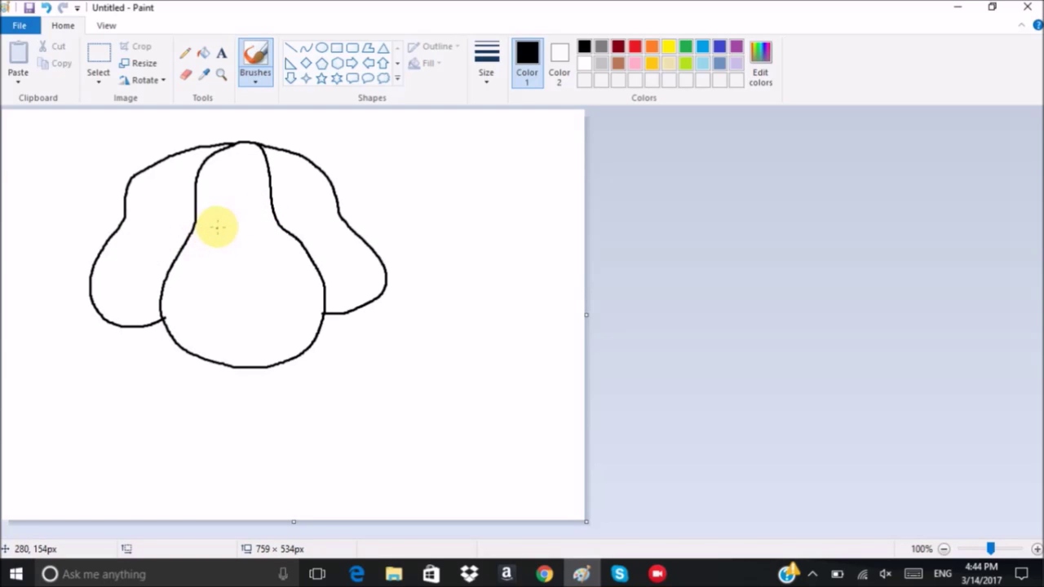
# Draw the dog's face inside the head: two oval eyes with pupils, a triangular nose, a curved mouth and a tongue
pyautogui.moveTo(215, 205)
pyautogui.mouseDown()
pyautogui.moveTo(218, 236)
pyautogui.moveTo(231, 220)
pyautogui.moveTo(220, 204)
pyautogui.moveTo(246, 211)
pyautogui.moveTo(241, 222)
pyautogui.moveTo(255, 230)
pyautogui.moveTo(262, 214)
pyautogui.moveTo(249, 200)
pyautogui.moveTo(255, 227)
pyautogui.mouseUp()
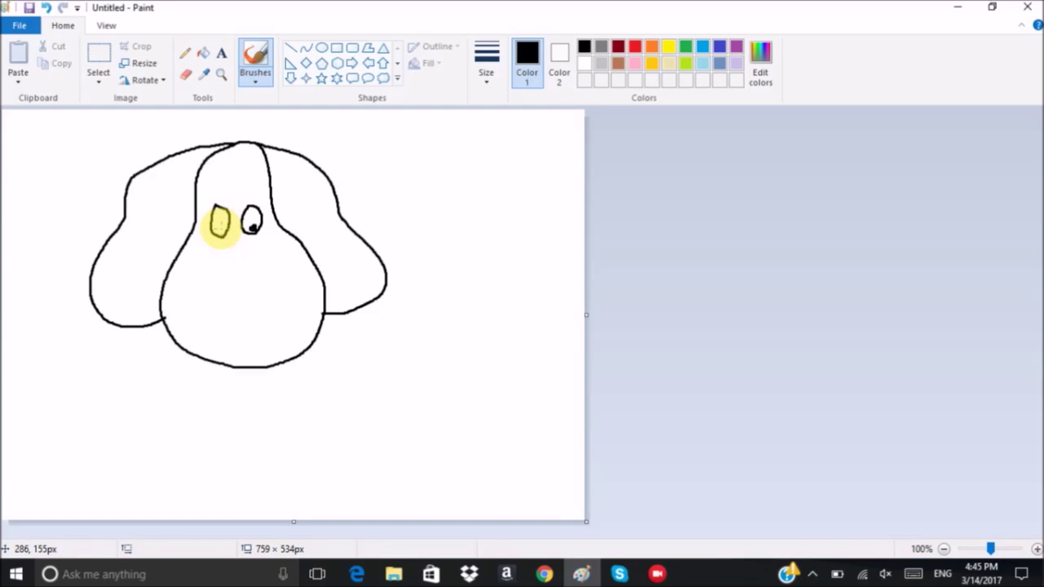
pyautogui.moveTo(220, 230); pyautogui.dragTo(220, 233)
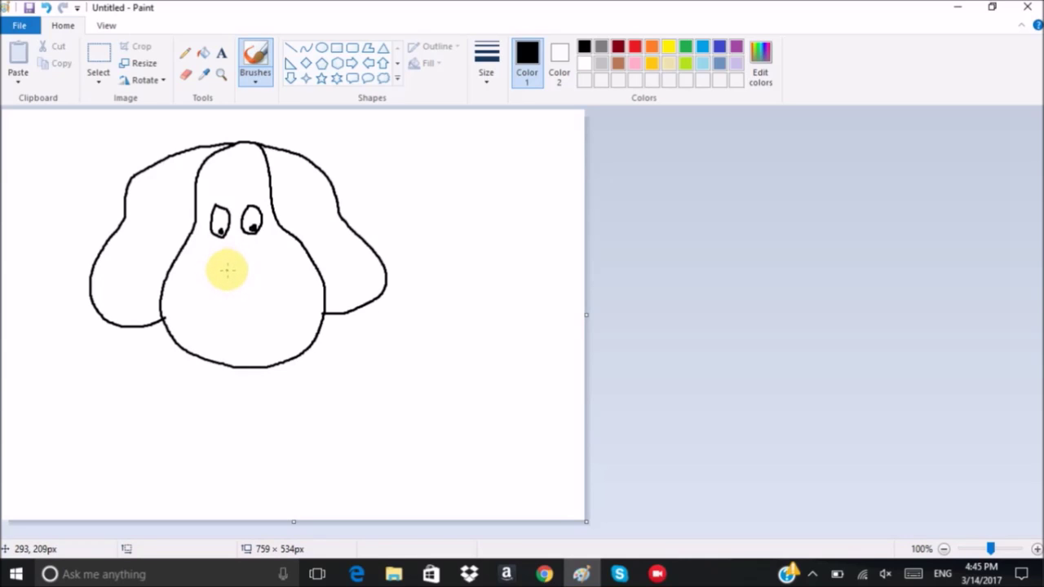
pyautogui.moveTo(229, 272)
pyautogui.mouseDown()
pyautogui.moveTo(248, 269)
pyautogui.moveTo(237, 282)
pyautogui.mouseUp()
pyautogui.moveTo(237, 282); pyautogui.dragTo(227, 272)
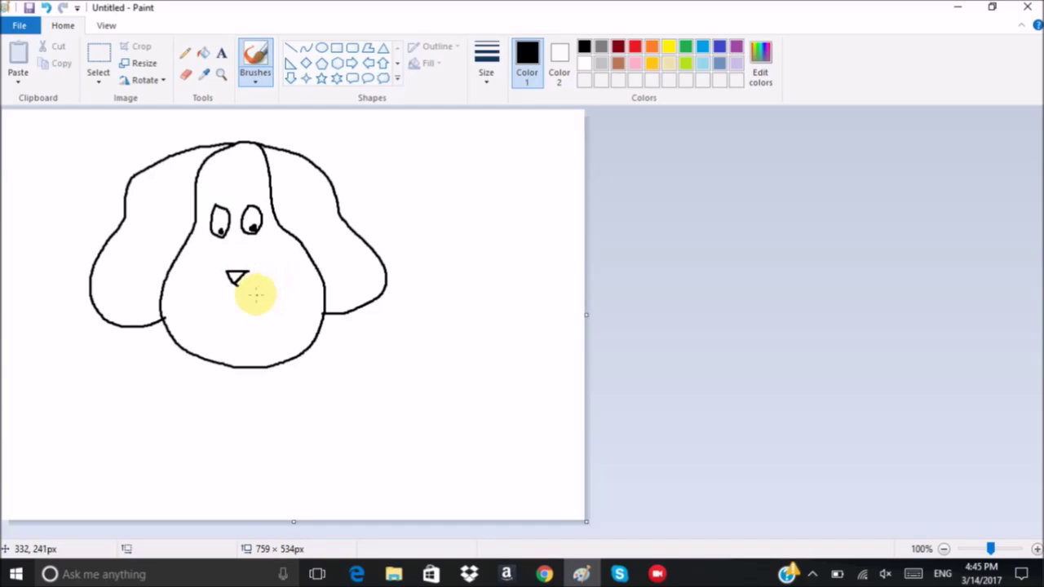
pyautogui.moveTo(237, 283)
pyautogui.mouseDown()
pyautogui.moveTo(200, 304)
pyautogui.moveTo(238, 290)
pyautogui.moveTo(265, 297)
pyautogui.moveTo(272, 286)
pyautogui.mouseUp()
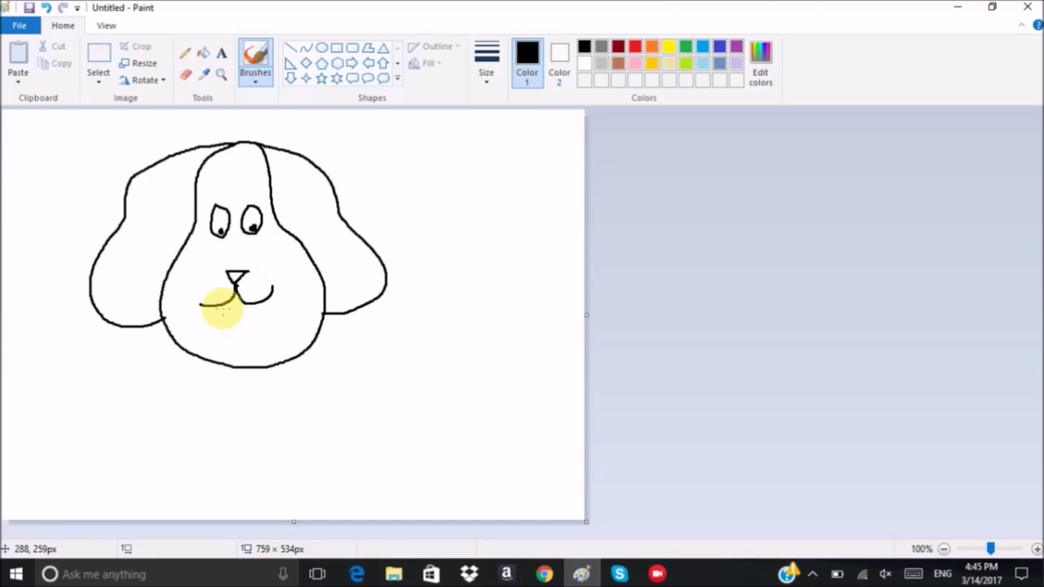
pyautogui.moveTo(220, 306)
pyautogui.mouseDown()
pyautogui.moveTo(226, 328)
pyautogui.moveTo(257, 323)
pyautogui.moveTo(261, 304)
pyautogui.moveTo(238, 311)
pyautogui.moveTo(237, 325)
pyautogui.mouseUp()
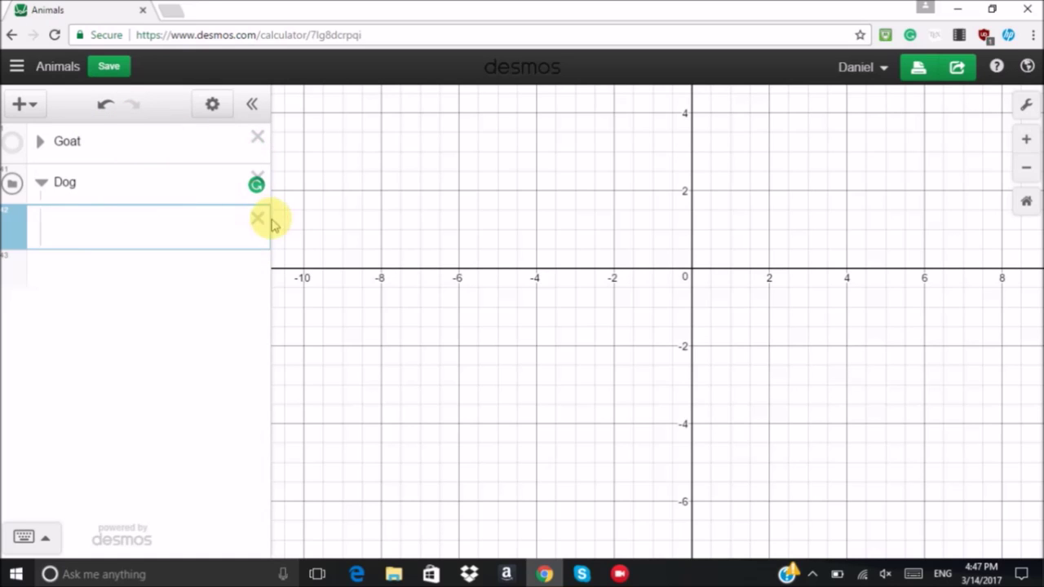
# In the Desmos graph, insert the image dog.png from the Desktop into the Dog folder
pyautogui.click(20, 104)
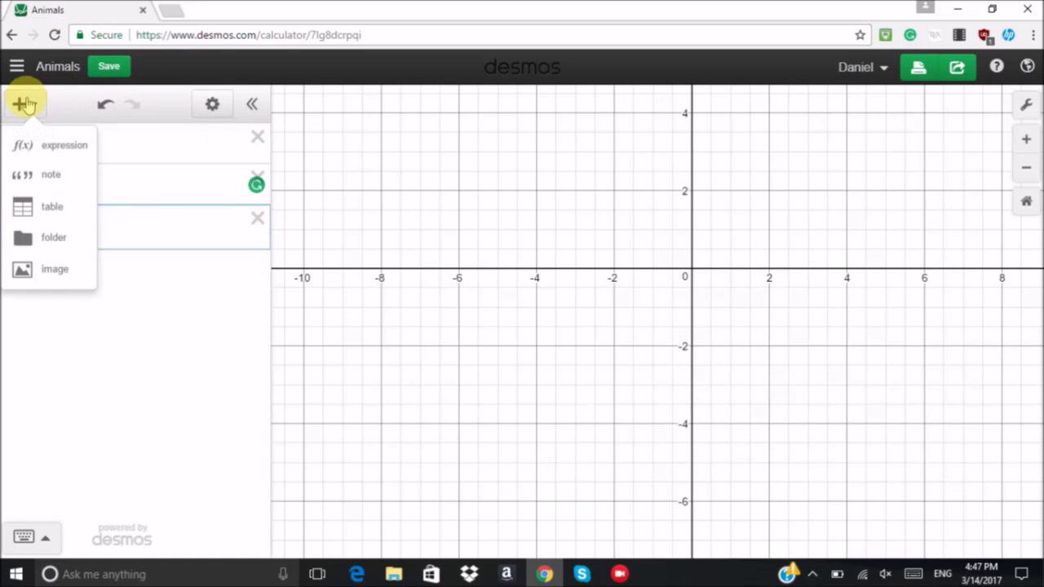
pyautogui.click(55, 270)
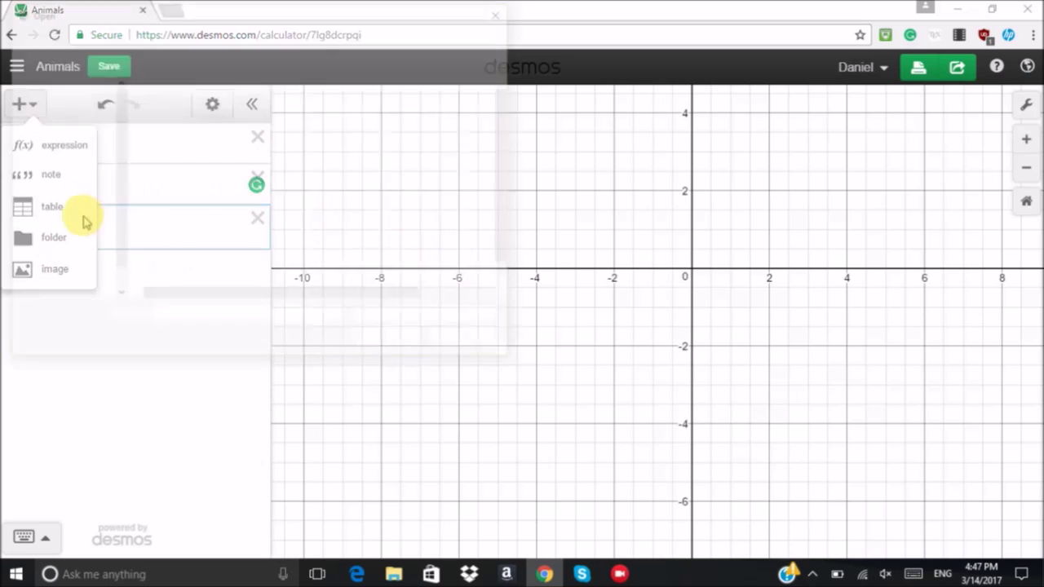
pyautogui.scroll(-1, 187, 169)
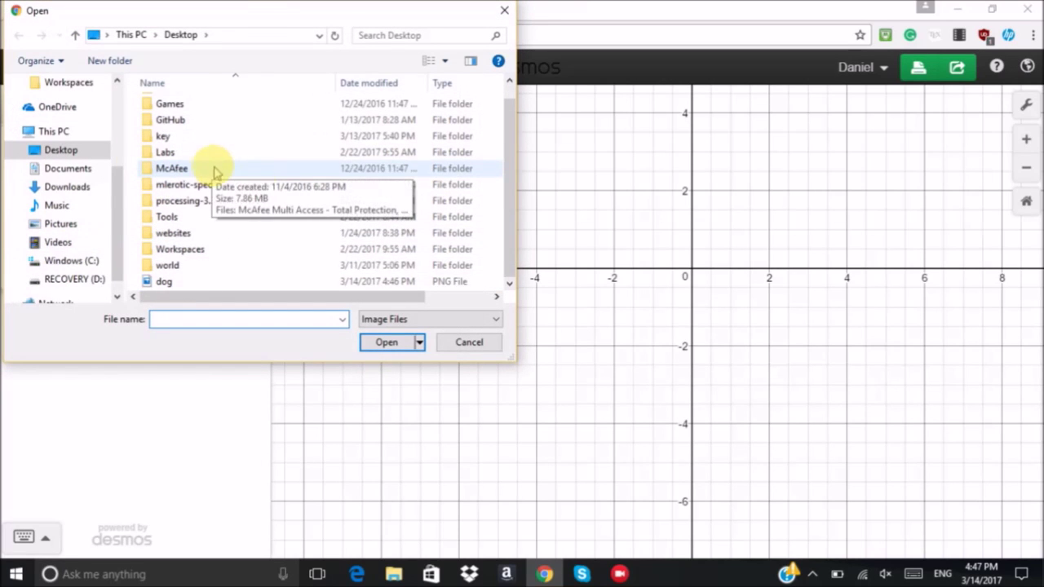
pyautogui.click(163, 281)
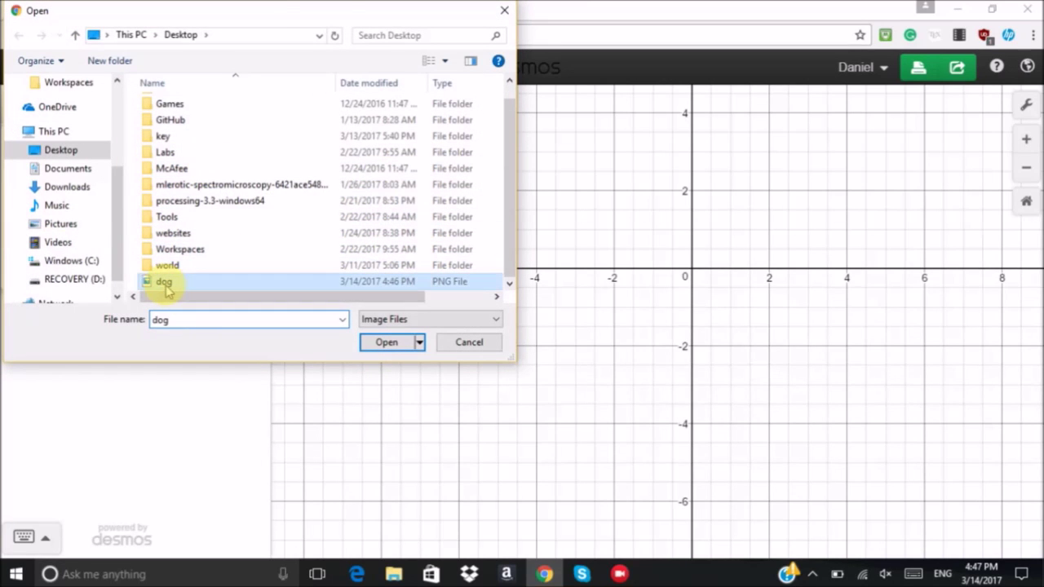
pyautogui.click(393, 343)
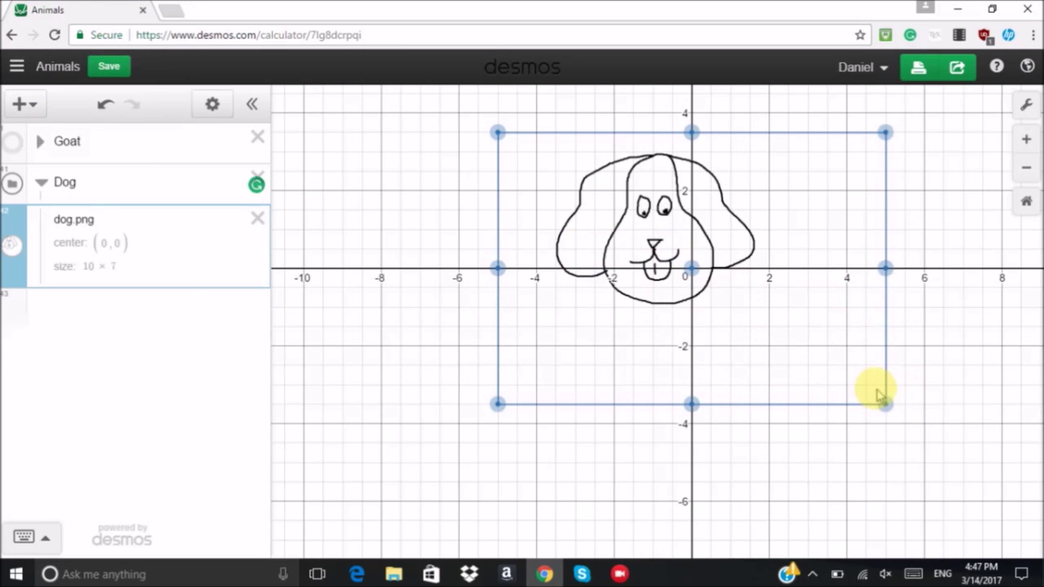
pyautogui.moveTo(884, 404); pyautogui.dragTo(972, 464)
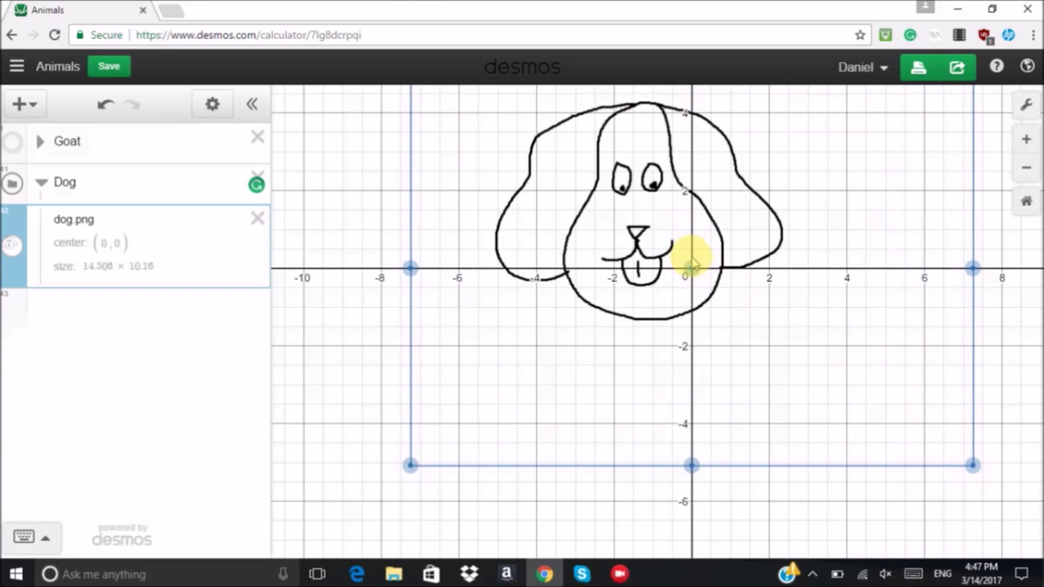
pyautogui.moveTo(662, 235); pyautogui.dragTo(685, 231)
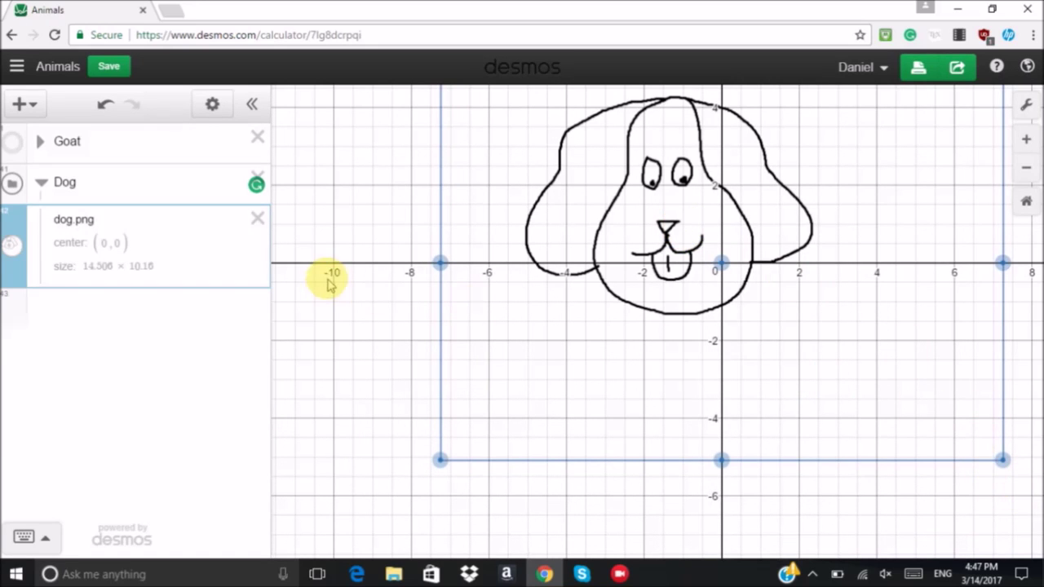
pyautogui.hotkey('ctrl', 'z')
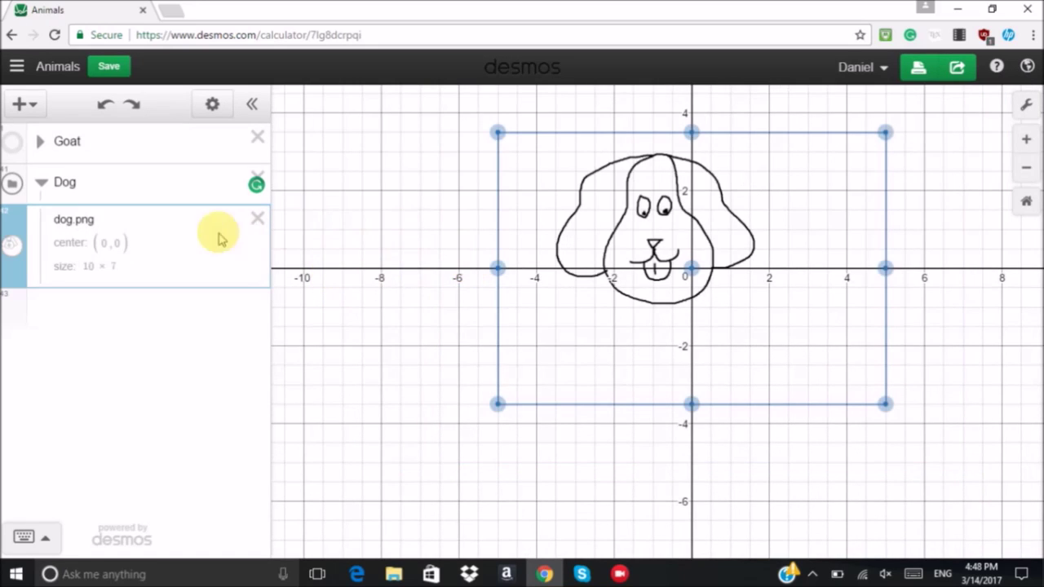
# Set the dog image's center x-coordinate to 1 and enlarge the image to about 13.7 × 9.6
pyautogui.click(97, 242)
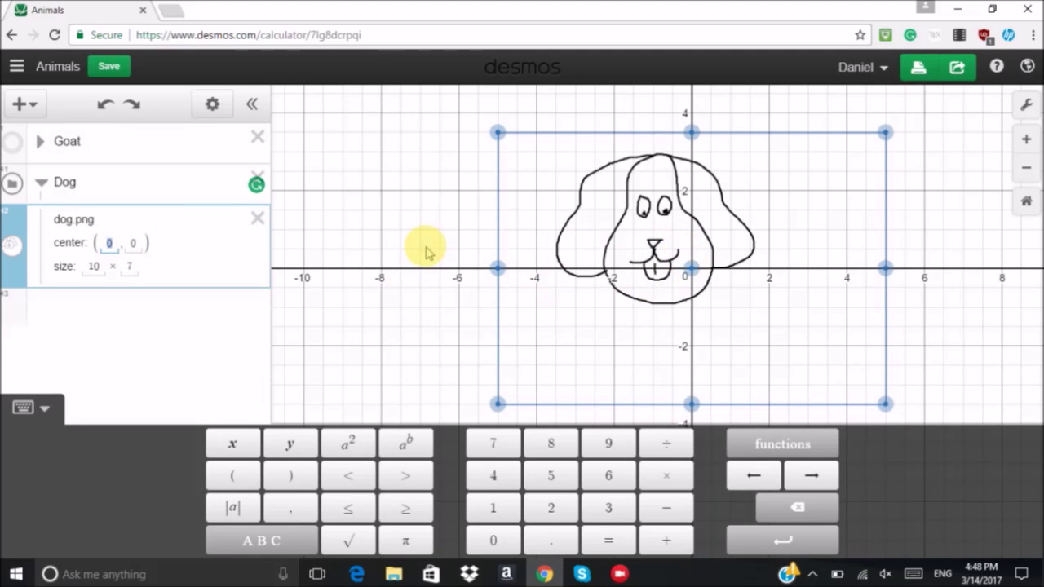
pyautogui.write('1')
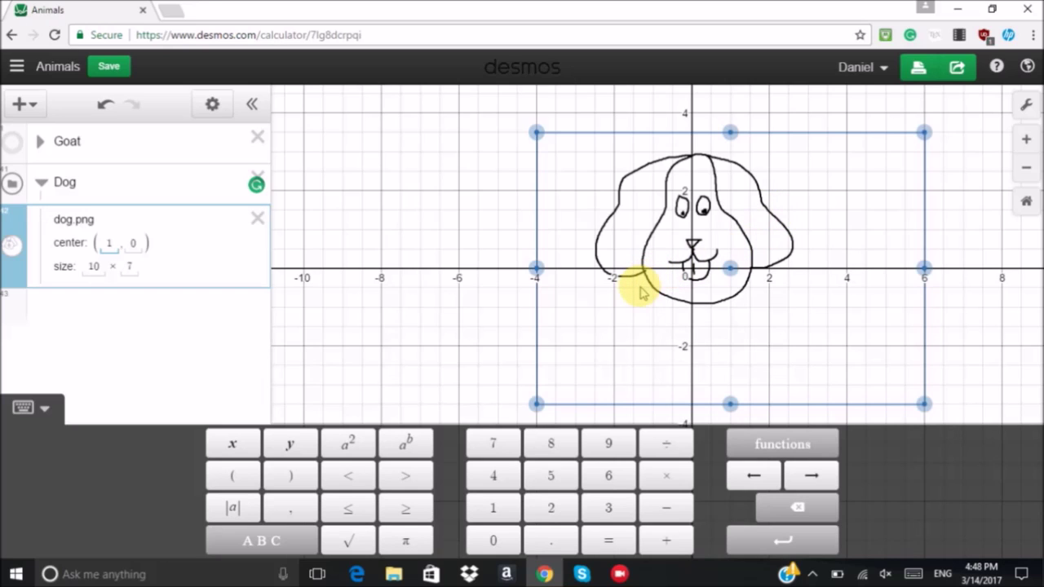
pyautogui.moveTo(924, 404); pyautogui.dragTo(995, 455)
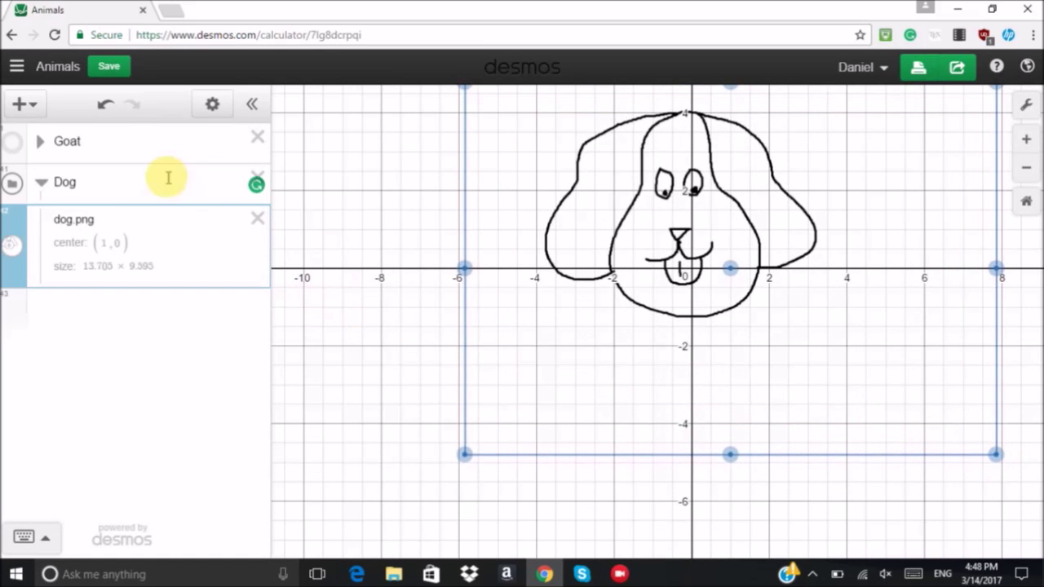
# Adjust the dog image's center x-coordinate to 1.375 so the face lines up with the y-axis
pyautogui.click(105, 242)
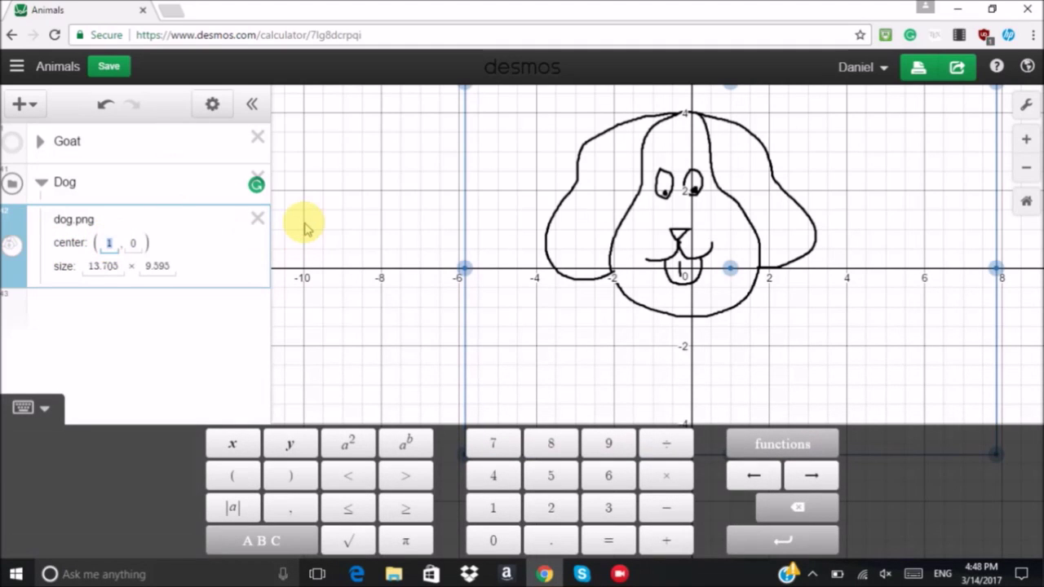
pyautogui.write('.5')
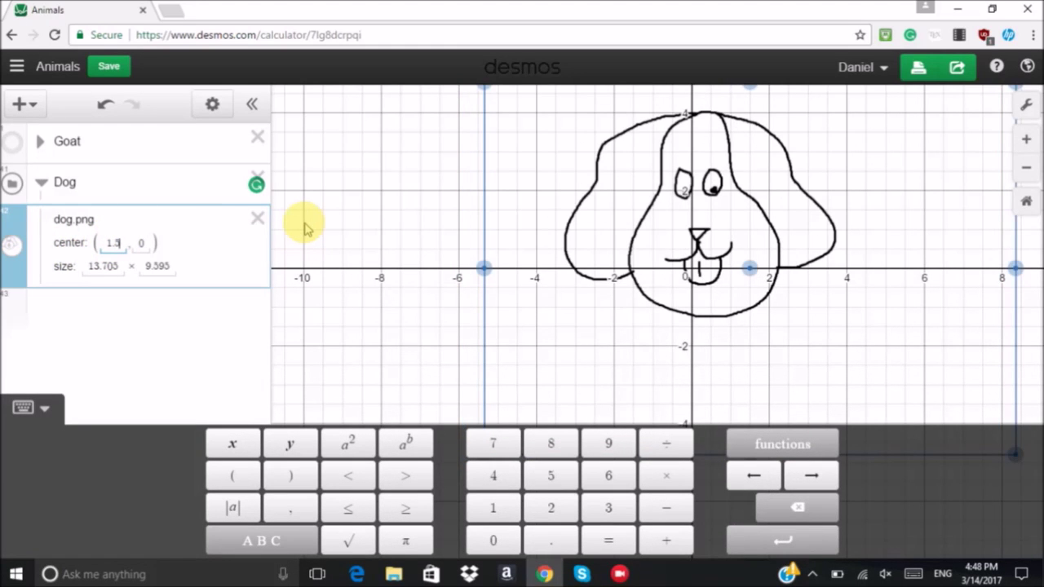
pyautogui.press('BackSpace')
pyautogui.write('25')
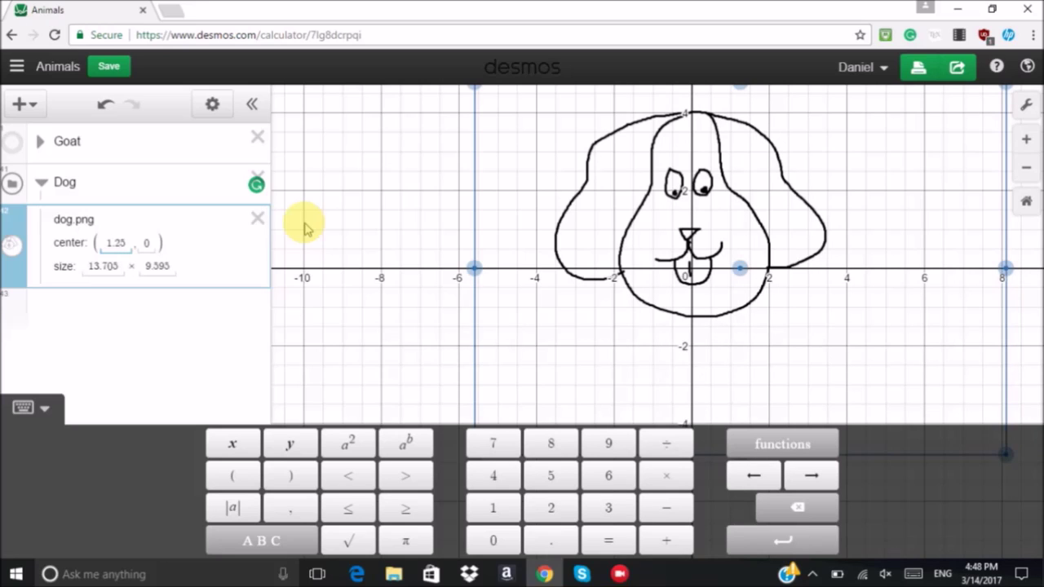
pyautogui.write('-1.25')
pyautogui.press('BackSpace')
pyautogui.press('BackSpace')
pyautogui.press('BackSpace')
pyautogui.press('BackSpace')
pyautogui.press('BackSpace')
pyautogui.press('BackSpace')
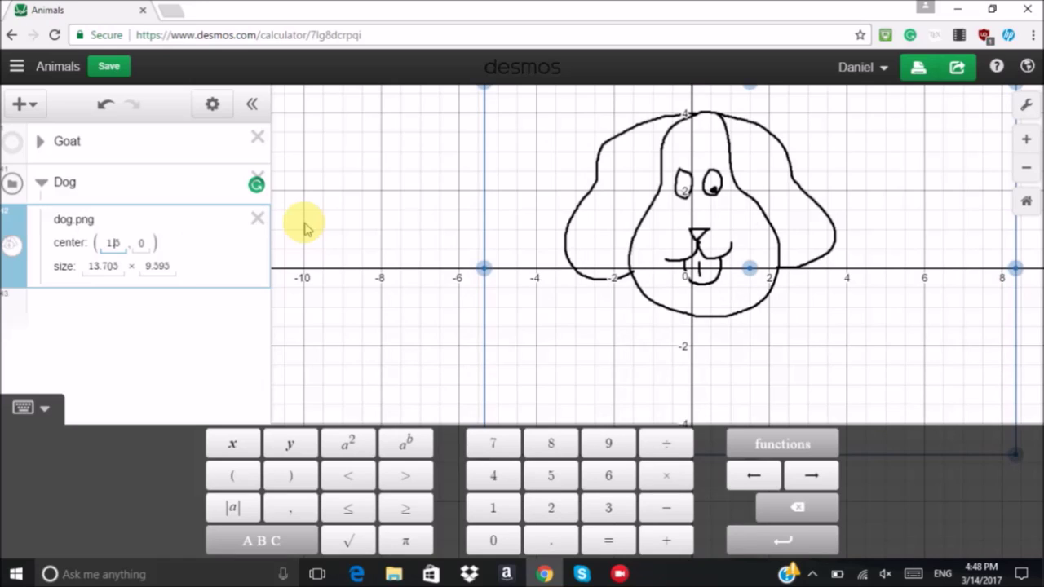
pyautogui.write('37')
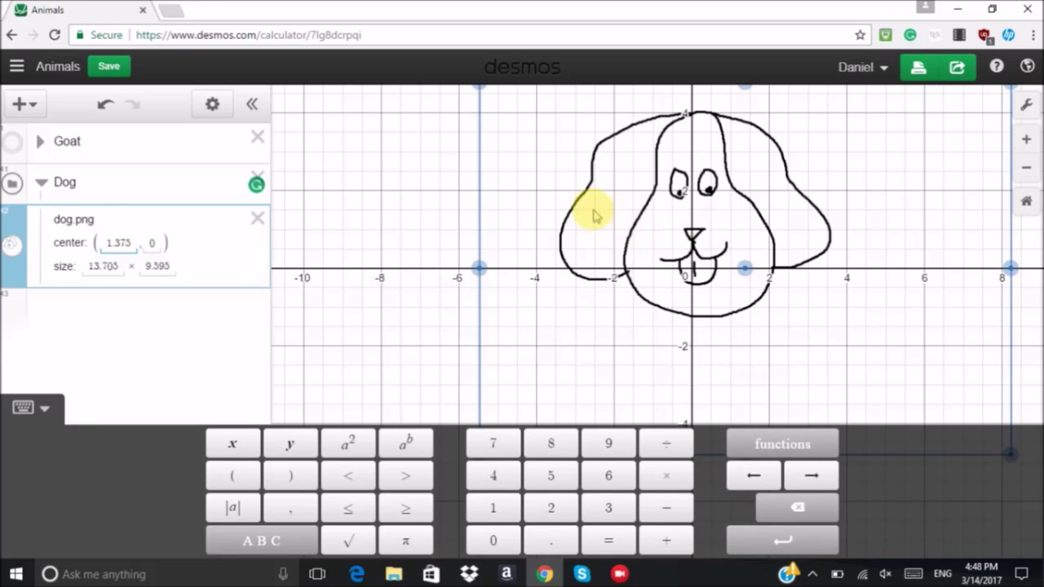
pyautogui.click(204, 255)
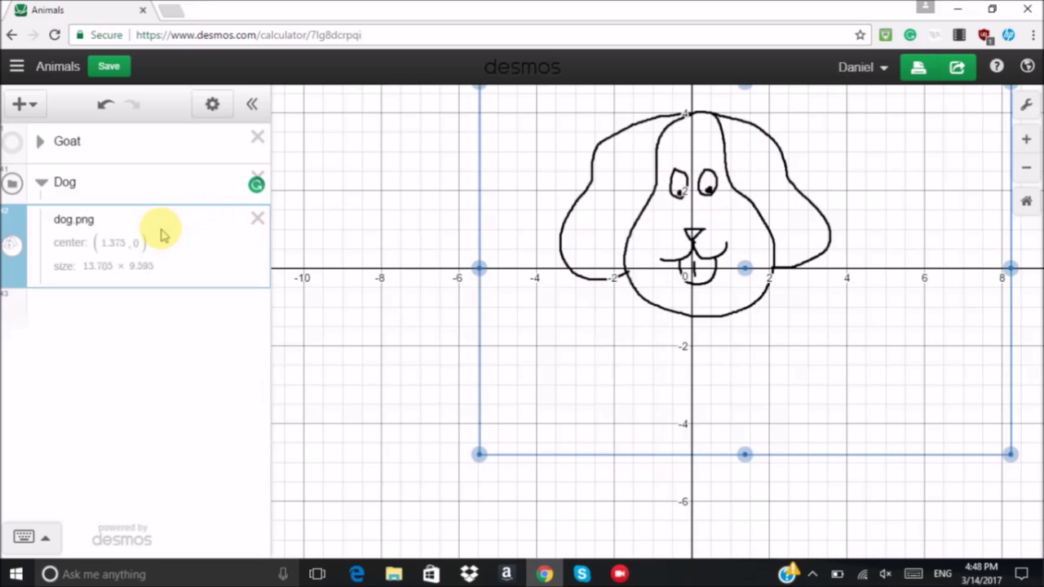
# Add the circle equation (x−1)^2+(y−2.5)^2=1 as a new expression below the dog image
pyautogui.press('Return')
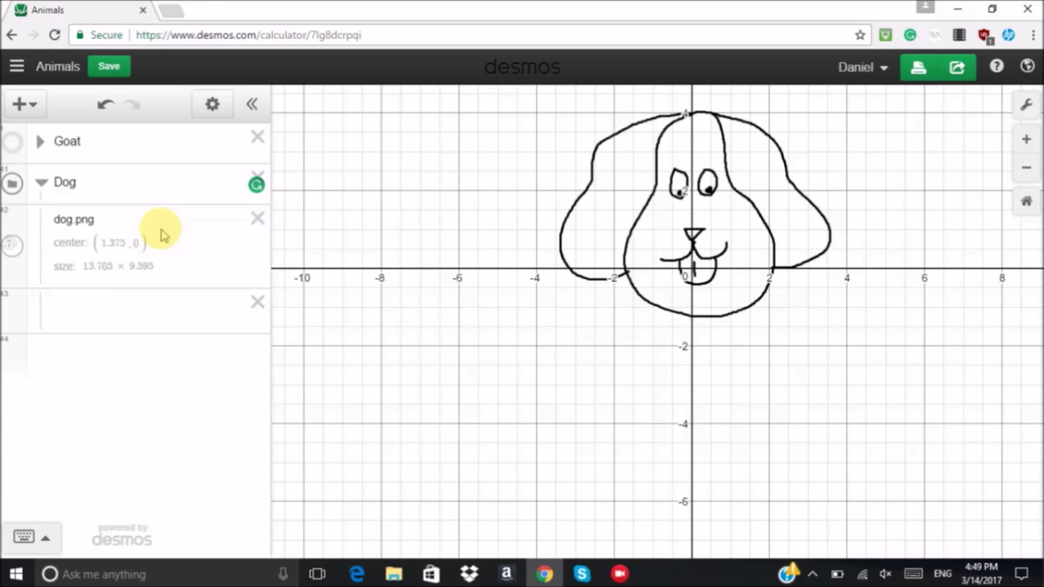
pyautogui.click(134, 307)
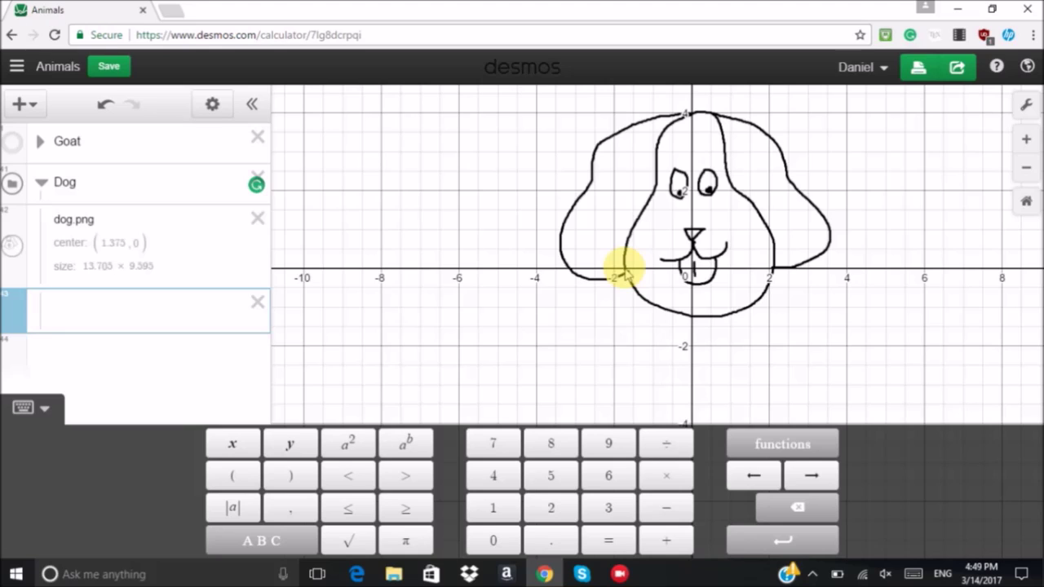
pyautogui.write('(x-')
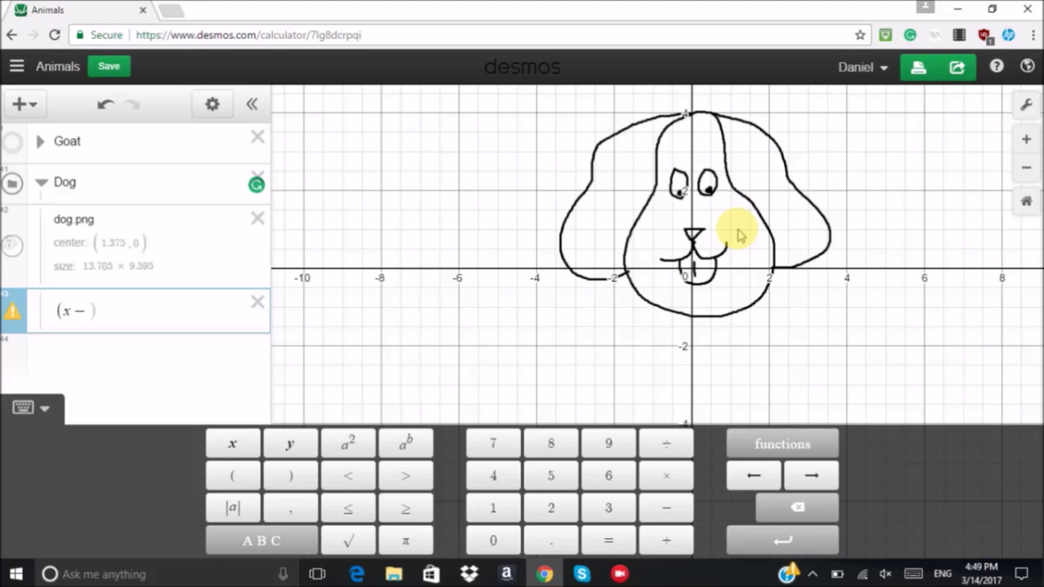
pyautogui.write('1^2')
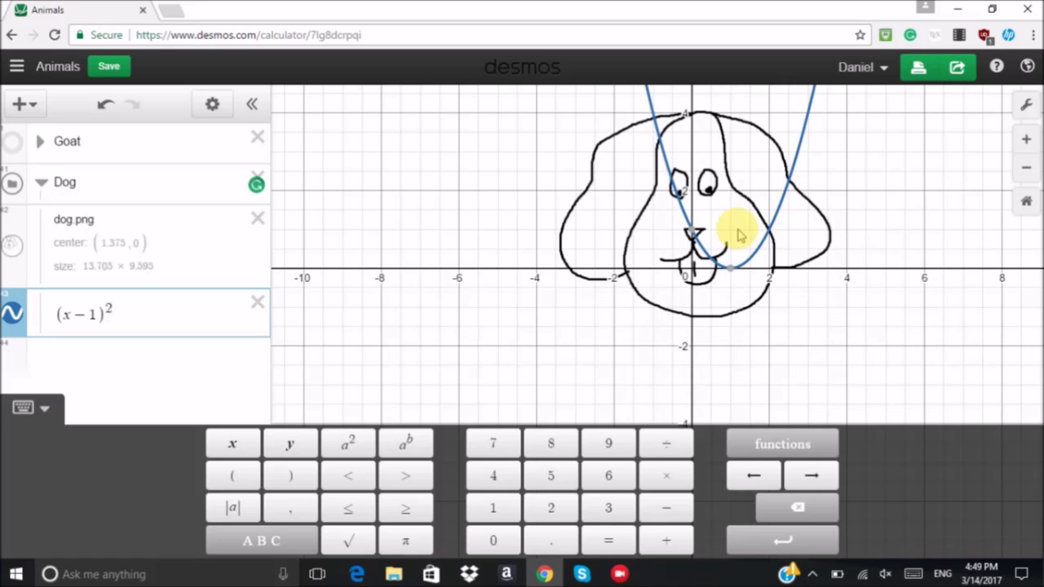
pyautogui.press('Right')
pyautogui.write('+(y')
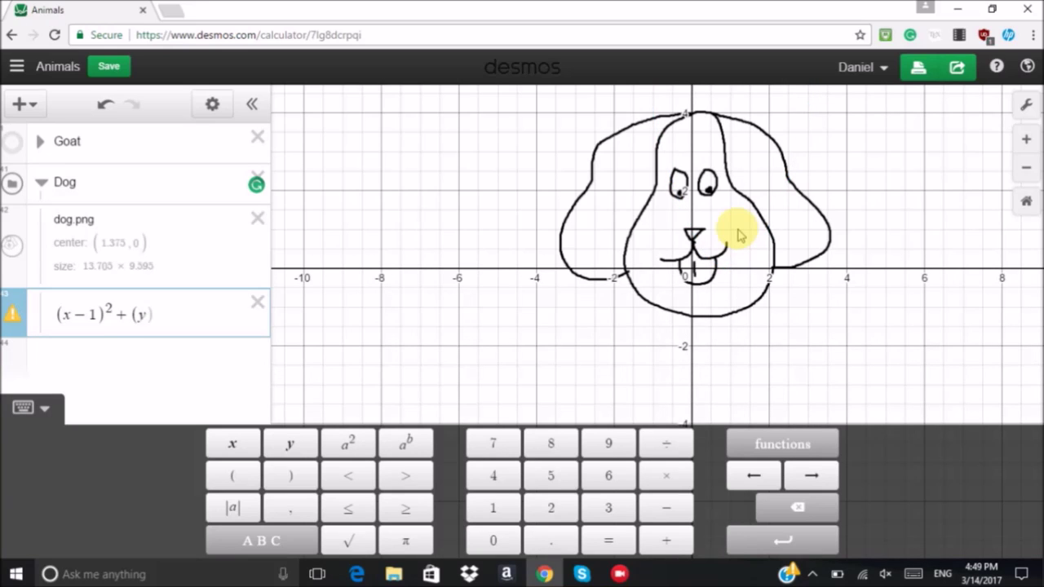
pyautogui.write('-2.5')
pyautogui.press('Right')
pyautogui.write('^2')
pyautogui.press('Right')
pyautogui.write('=1')
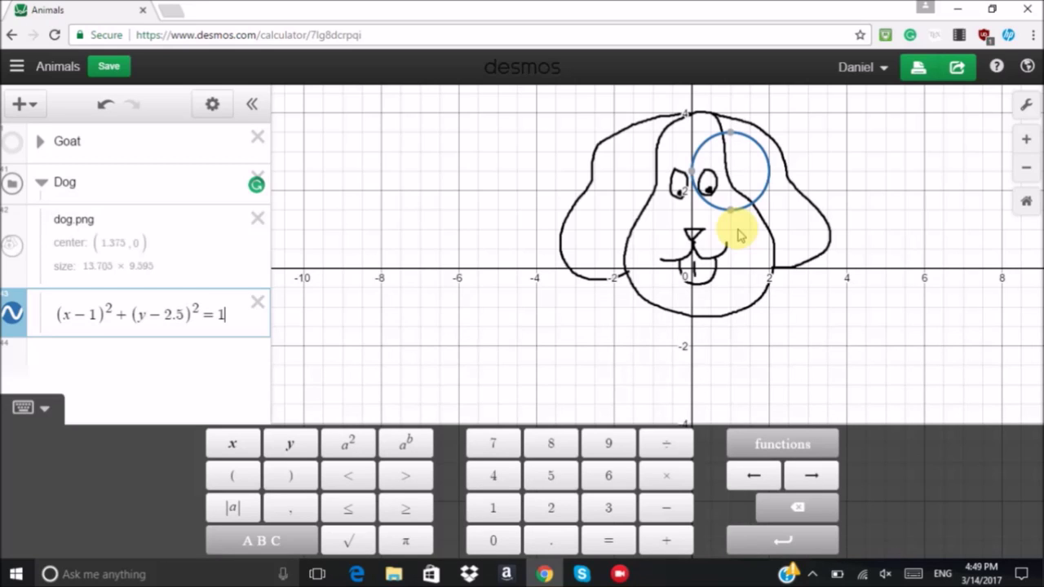
# Change the circle equation into the ellipse 3.5^2(x−0.5)^2+2.5^2(y−2.5)^2=1
pyautogui.press('Left')
pyautogui.press('Left')
pyautogui.press('Left')
pyautogui.press('Left')
pyautogui.press('Left')
pyautogui.press('Left')
pyautogui.press('Left')
pyautogui.press('Left')
pyautogui.press('Left')
pyautogui.press('Left')
pyautogui.press('Left')
pyautogui.press('Left')
pyautogui.press('Left')
pyautogui.press('Left')
pyautogui.press('Left')
pyautogui.press('Right')
pyautogui.press('Right')
pyautogui.press('Right')
pyautogui.press('Right')
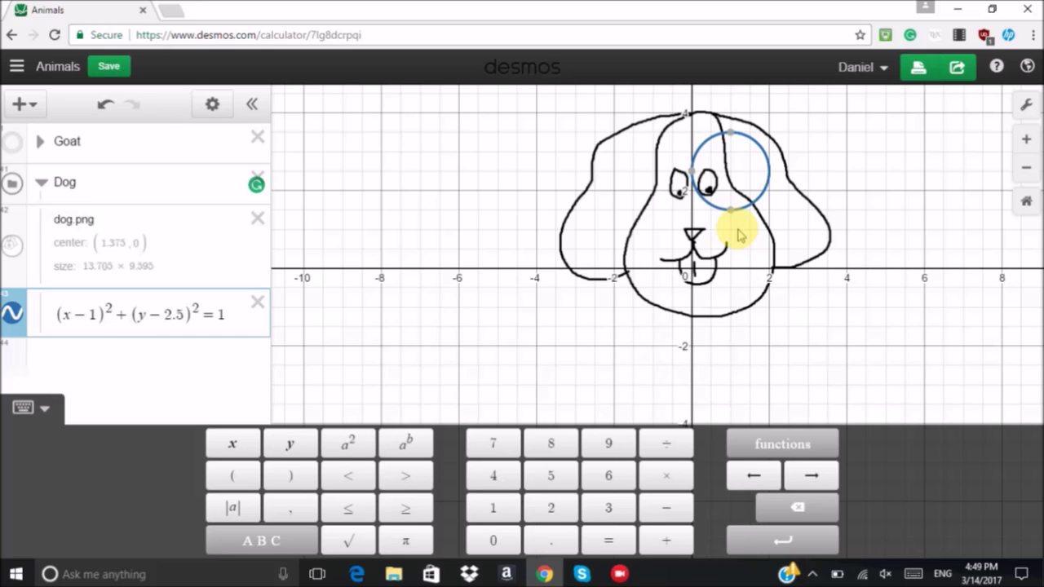
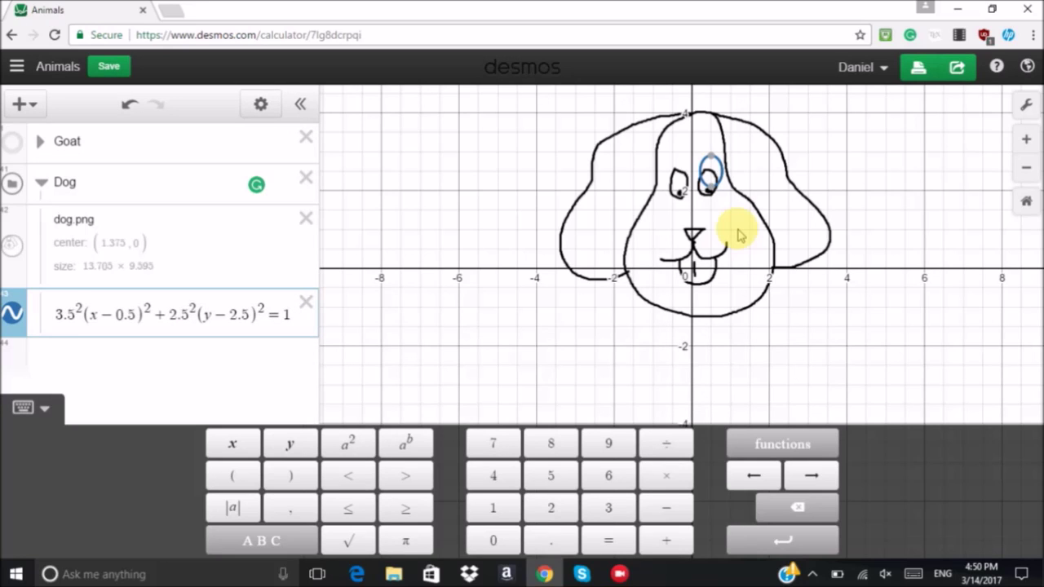
# Fit the ellipse to the dog's eye by setting its y coefficient to 2.75^2 and its center's y value to 2.25
pyautogui.press('BackSpace')
pyautogui.write('75')
pyautogui.press('Right')
pyautogui.press('Right')
pyautogui.press('Right')
pyautogui.press('Right')
pyautogui.press('Right')
pyautogui.press('Right')
pyautogui.press('Right')
pyautogui.press('Right')
pyautogui.press('Right')
pyautogui.write('2')
pyautogui.press('Left')
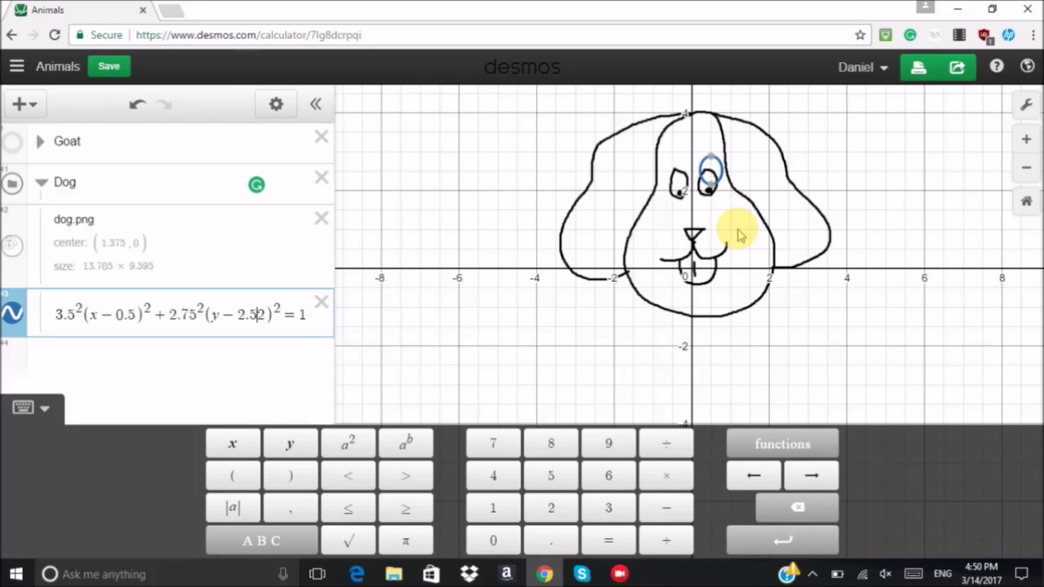
pyautogui.press('BackSpace')
pyautogui.press('BackSpace')
pyautogui.write('5')
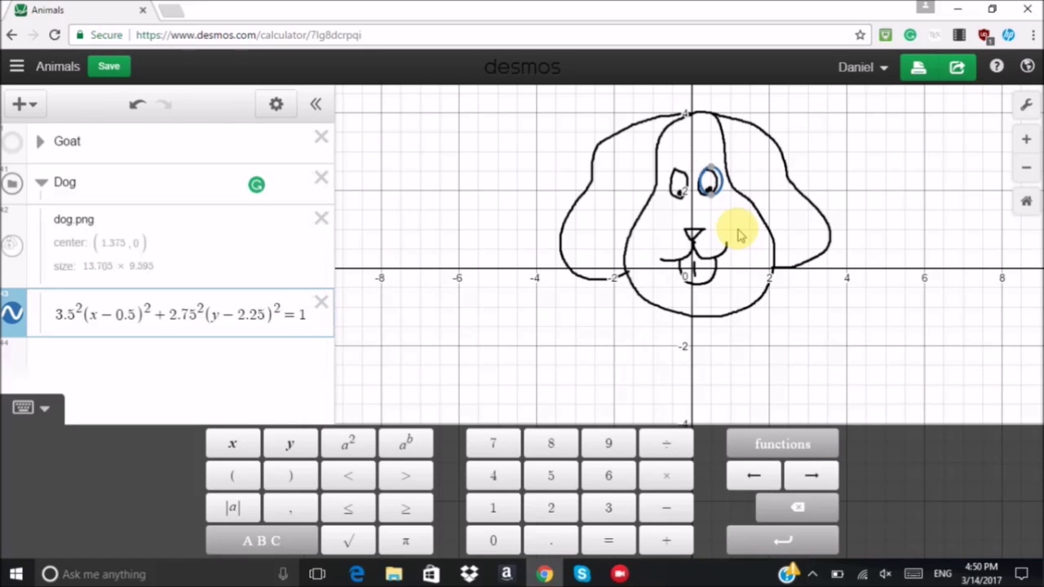
# Try to shift the eye ellipse sideways by changing its center's x value to 0.375
pyautogui.press('Left')
pyautogui.press('Left')
pyautogui.press('Left')
pyautogui.press('Left')
pyautogui.press('Left')
pyautogui.press('Left')
pyautogui.press('Left')
pyautogui.press('Left')
pyautogui.press('Left')
pyautogui.press('Left')
pyautogui.press('Left')
pyautogui.press('Left')
pyautogui.press('Left')
pyautogui.press('Left')
pyautogui.press('Left')
pyautogui.press('Left')
pyautogui.press('Left')
pyautogui.write('37')
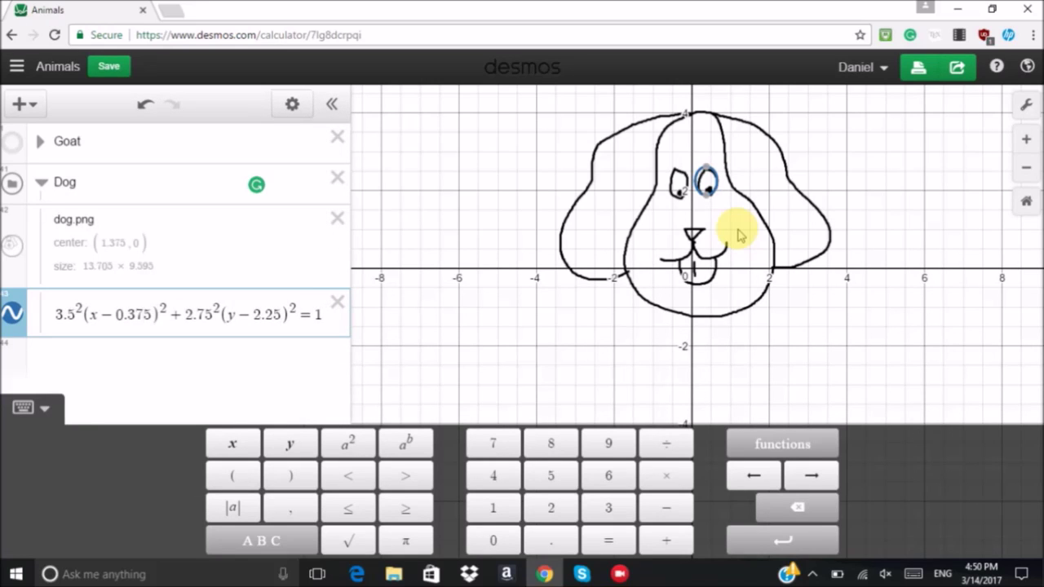
pyautogui.press('BackSpace')
pyautogui.press('BackSpace')
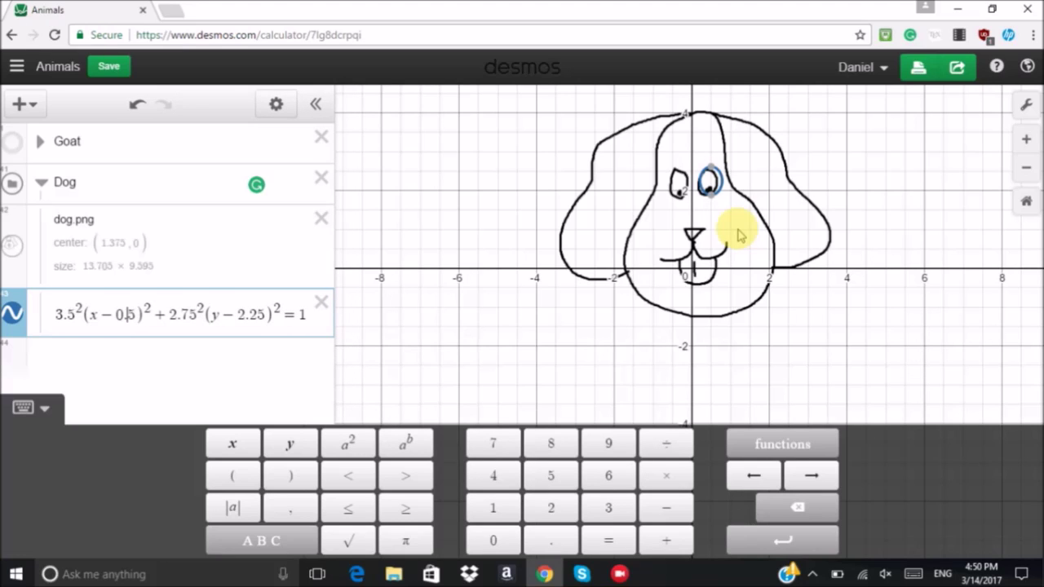
# Narrow the eye ellipse by setting its x coefficient to 3.75^2
pyautogui.press('Left')
pyautogui.press('Left')
pyautogui.press('Left')
pyautogui.press('Left')
pyautogui.press('Left')
pyautogui.press('Left')
pyautogui.press('Left')
pyautogui.press('Left')
pyautogui.write('7')
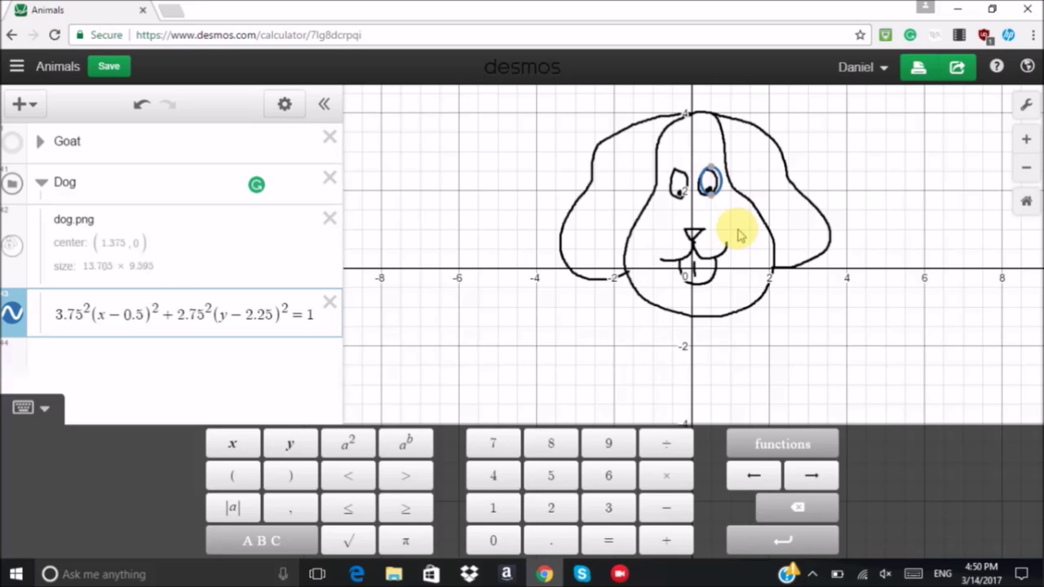
# Set the x value of the eye ellipse's center to 0.375
pyautogui.press('Right')
pyautogui.press('Right')
pyautogui.press('Right')
pyautogui.press('Right')
pyautogui.press('Right')
pyautogui.press('Right')
pyautogui.press('Right')
pyautogui.press('Right')
pyautogui.write('37')
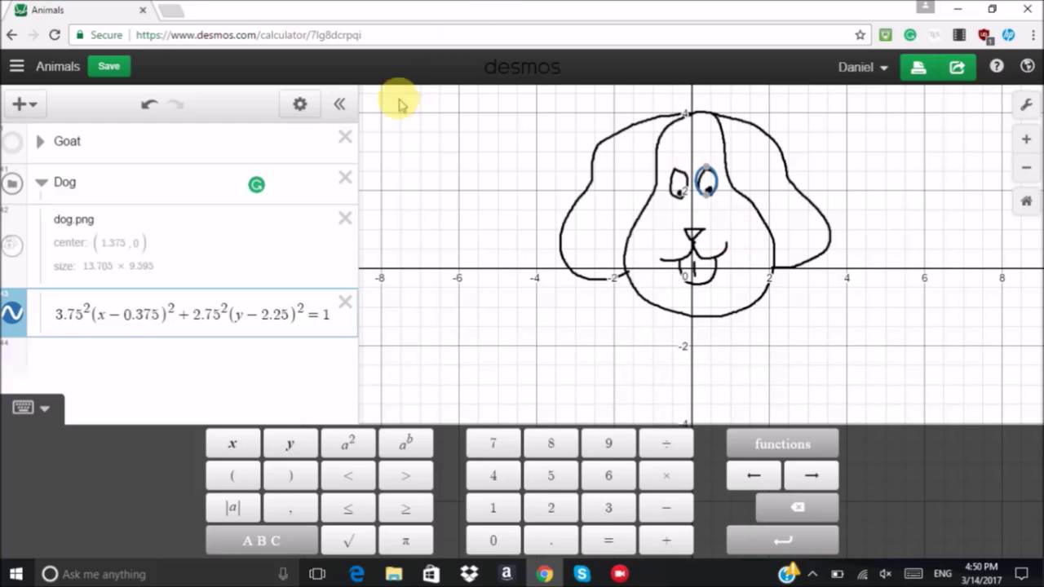
# Duplicate the eye ellipse and change the copy's x term to (x+0.375)^2 to trace the other eye
pyautogui.click(300, 103)
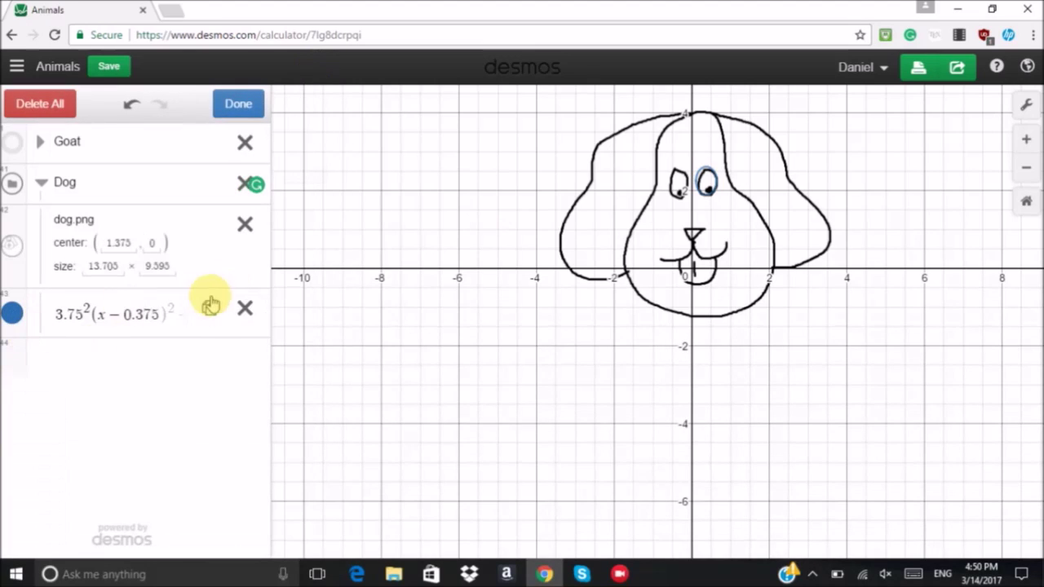
pyautogui.click(209, 308)
pyautogui.click(96, 357)
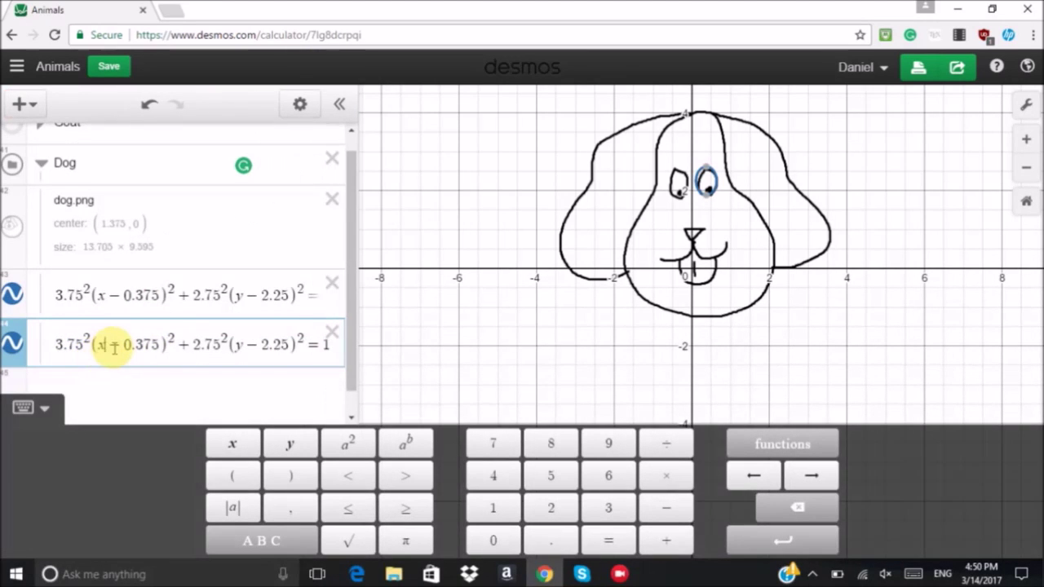
pyautogui.press('BackSpace')
pyautogui.write('+')
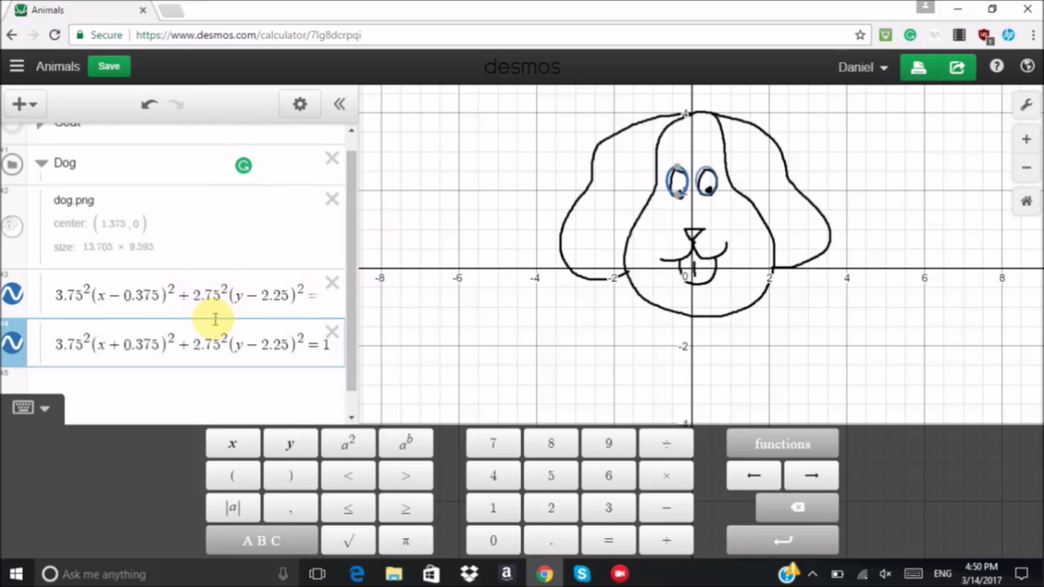
# Add the point (0.375, 2) as a new expression for the first eye's pupil
pyautogui.press('Return')
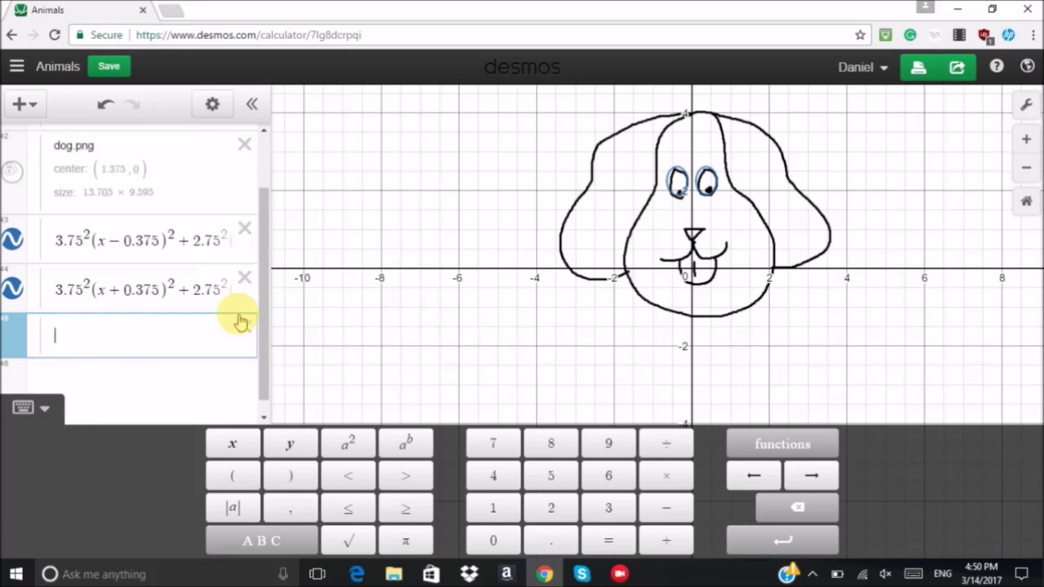
pyautogui.write('(')
pyautogui.write('0.3')
pyautogui.press('BackSpace')
pyautogui.write('375, ')
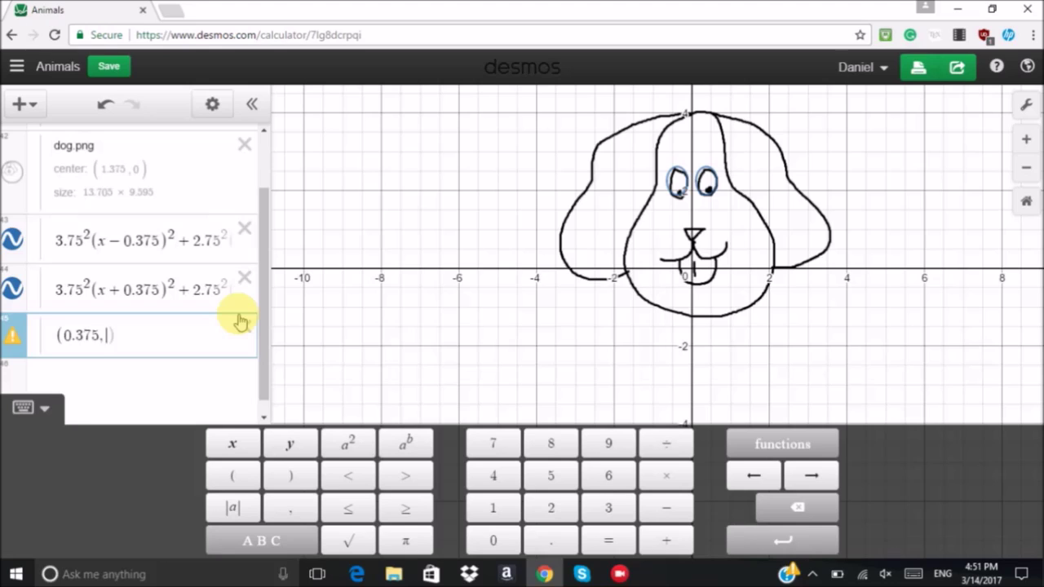
pyautogui.write('2')
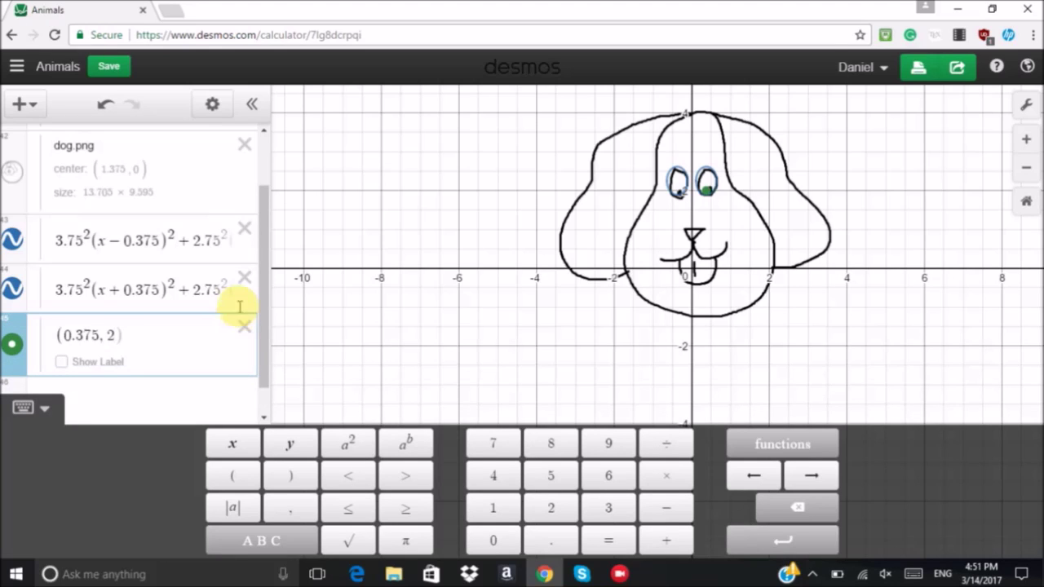
# Duplicate the pupil point and change the copy to (−0.375, 2) for the other eye
pyautogui.click(213, 106)
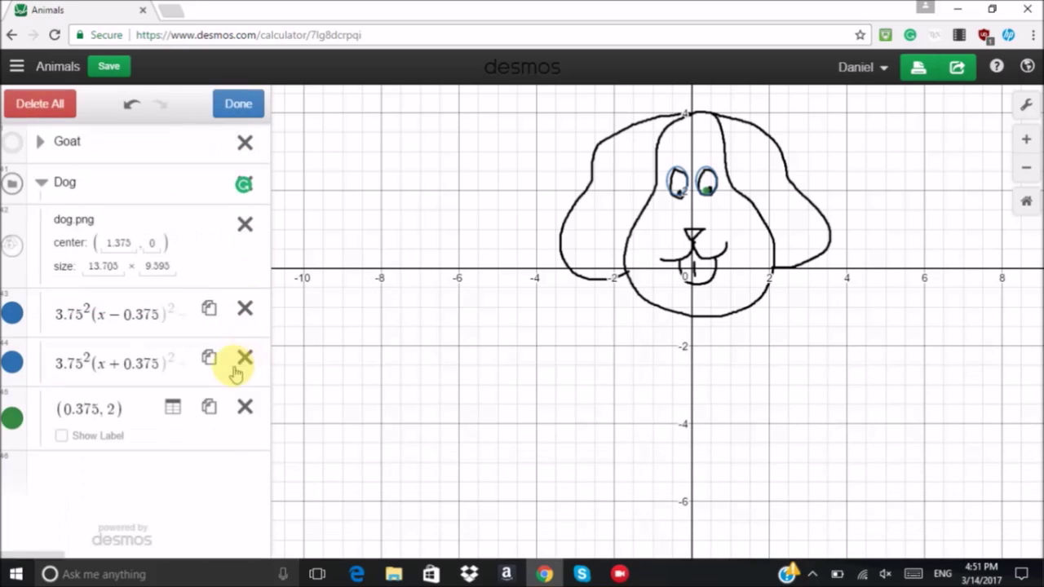
pyautogui.click(209, 407)
pyautogui.click(81, 480)
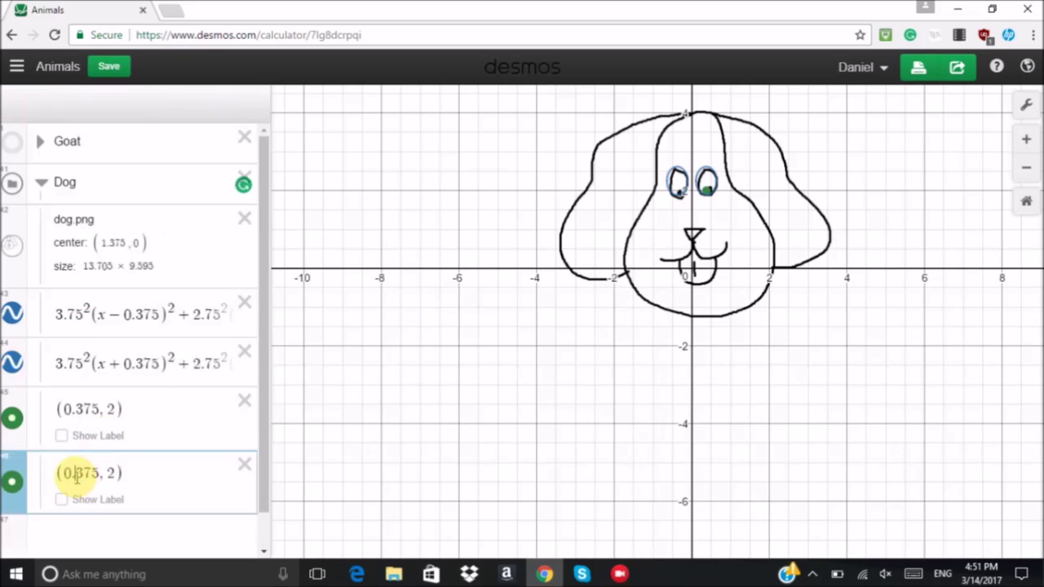
pyautogui.write('-')
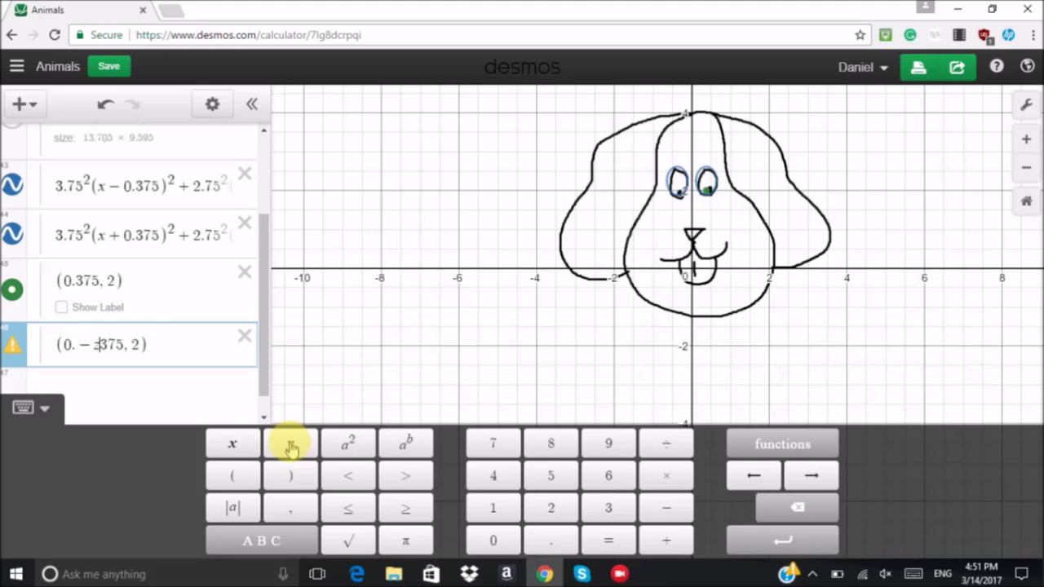
pyautogui.press('BackSpace')
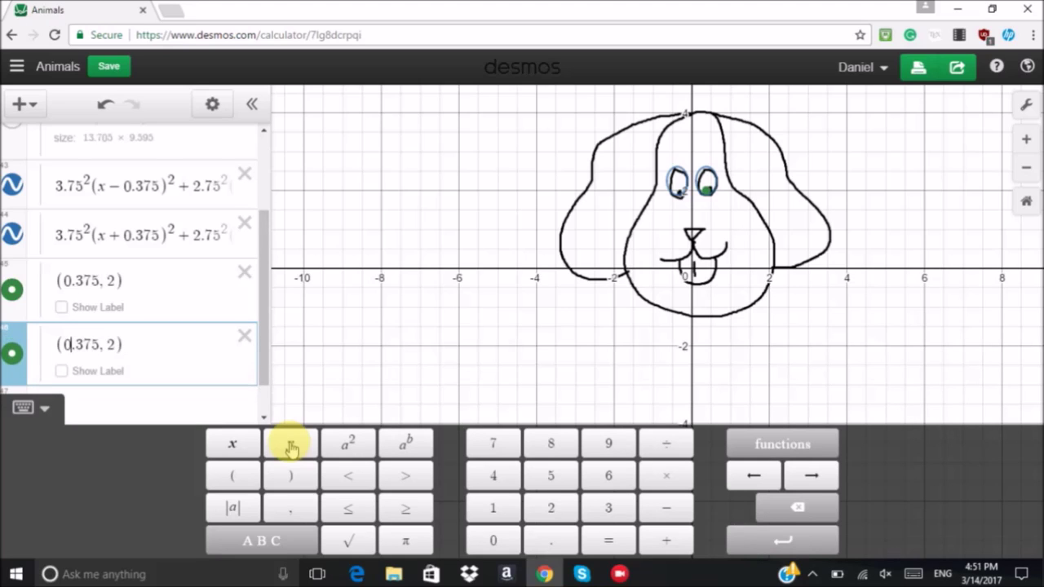
pyautogui.press('Return')
pyautogui.press('BackSpace')
pyautogui.press('Left')
pyautogui.press('Left')
pyautogui.press('Left')
pyautogui.press('Left')
pyautogui.press('Left')
pyautogui.press('Left')
pyautogui.press('Left')
pyautogui.press('Left')
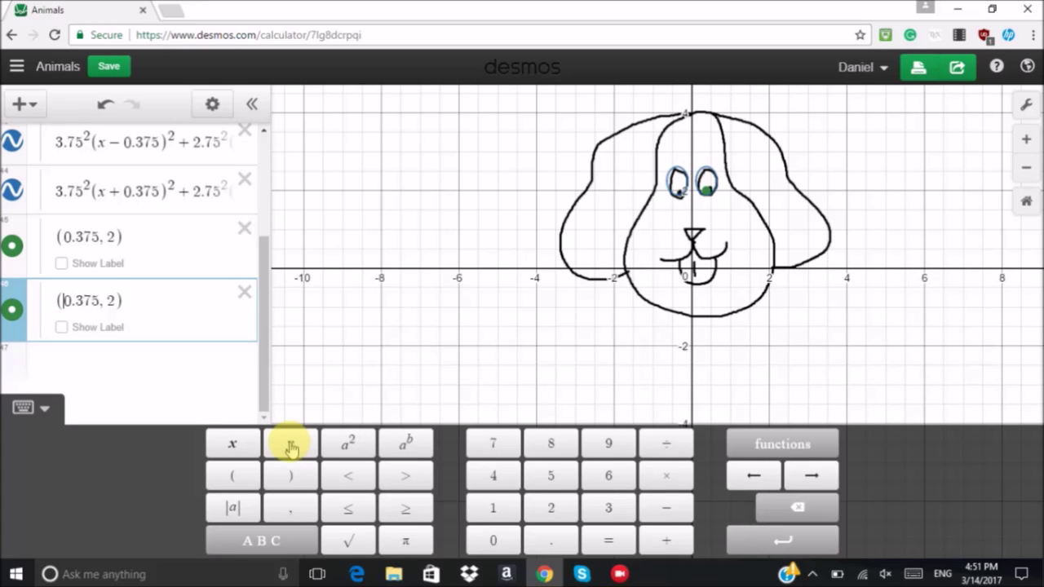
pyautogui.write('-')
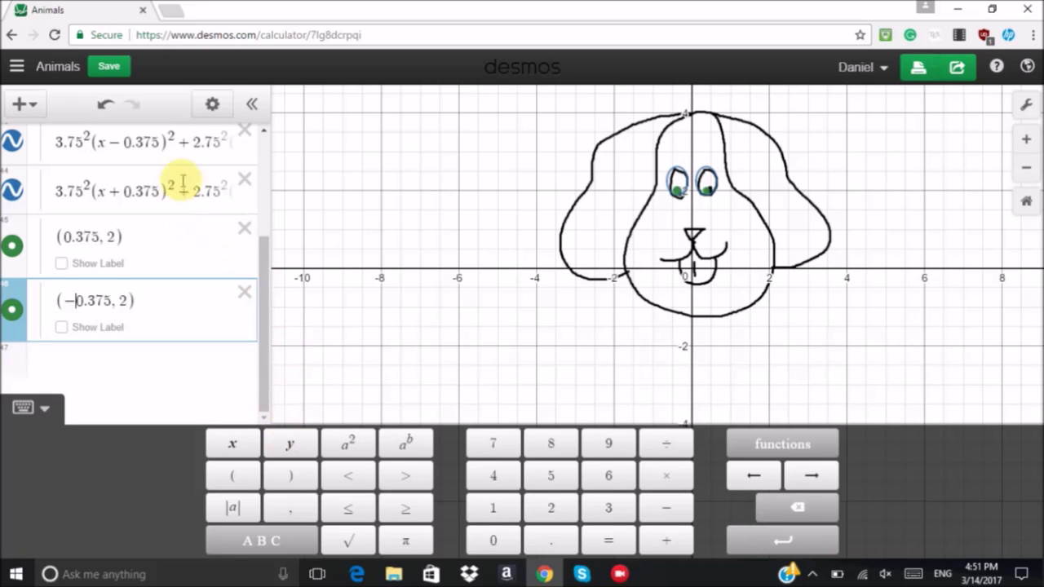
# Change the color of both eye ellipses to black
pyautogui.click(212, 104)
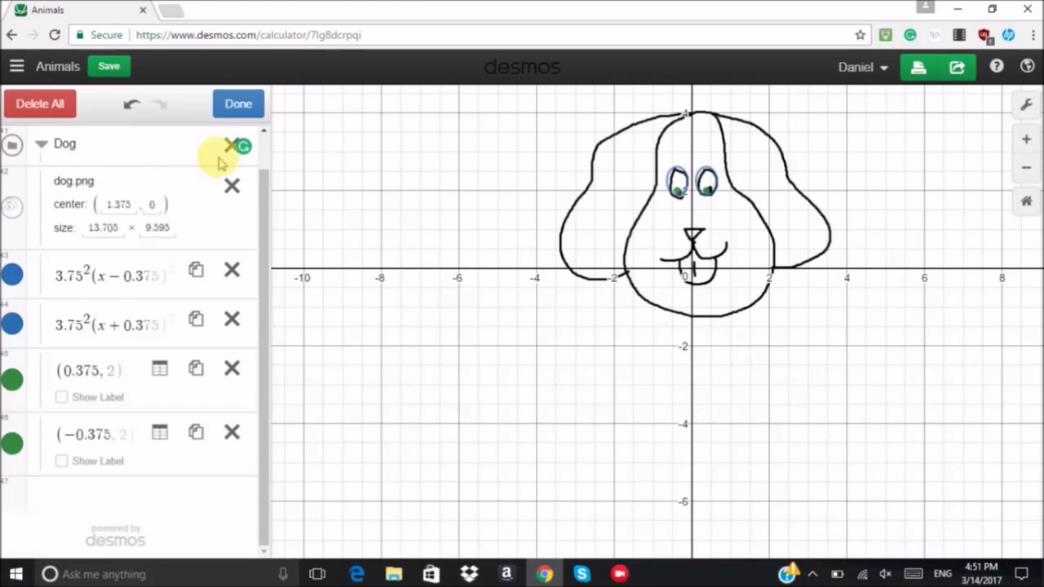
pyautogui.click(11, 274)
pyautogui.click(98, 319)
pyautogui.click(9, 325)
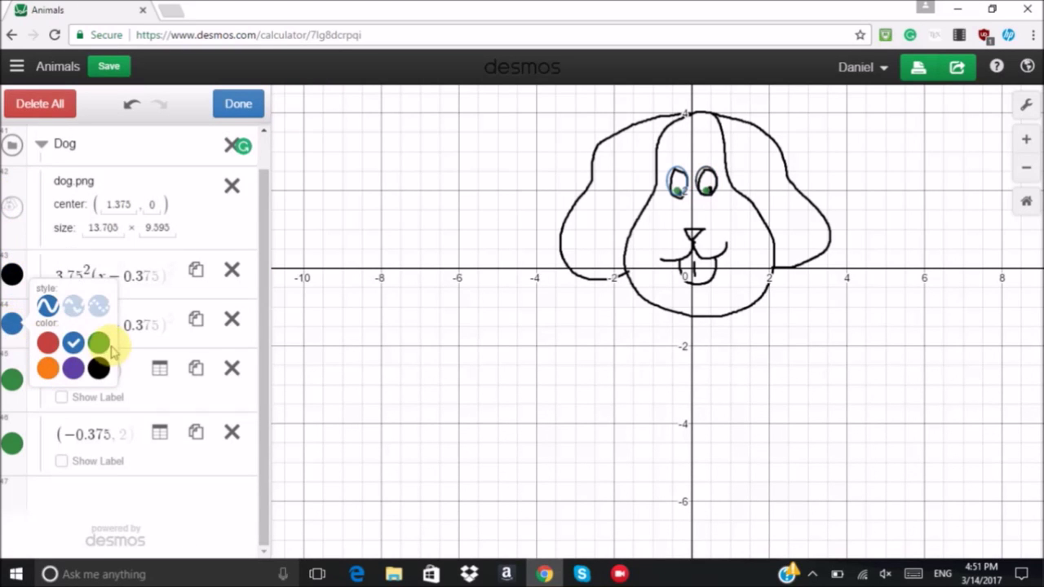
pyautogui.click(98, 368)
# Change the color of both pupil points to black
pyautogui.click(12, 382)
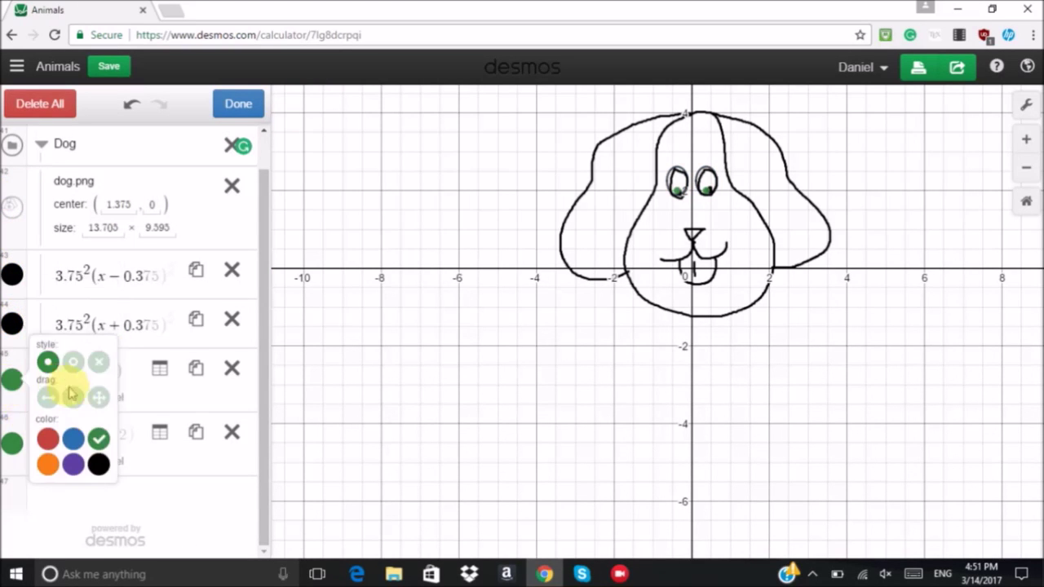
pyautogui.click(99, 464)
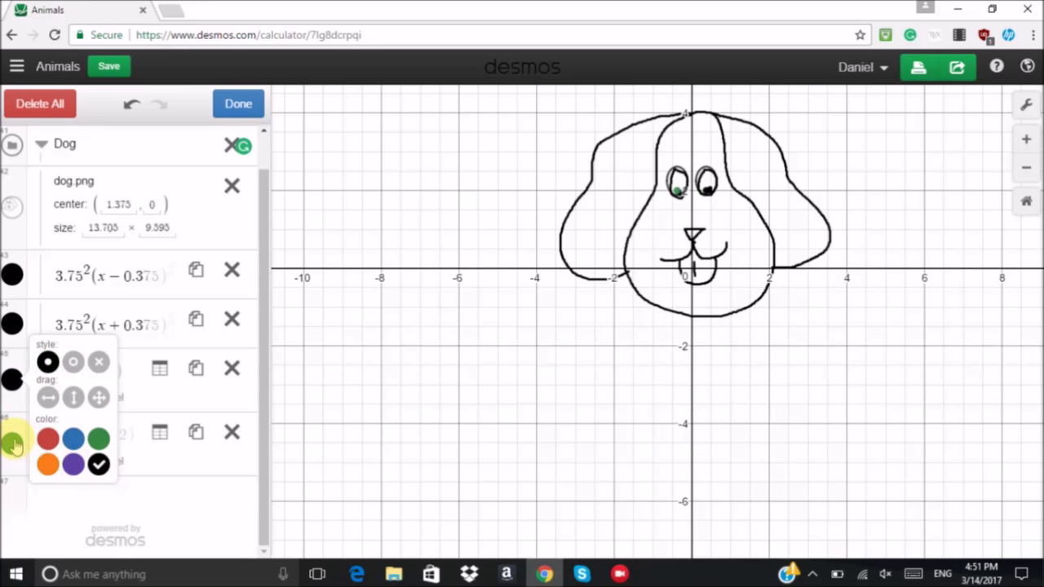
pyautogui.click(13, 443)
pyautogui.click(99, 528)
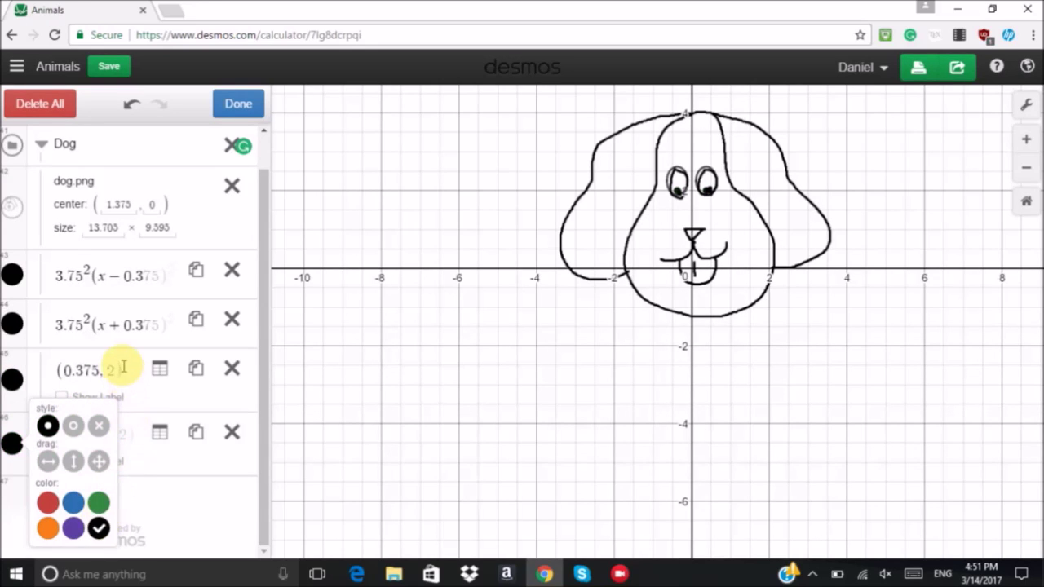
# Leave the list's edit mode, hide dog.png to view the traced eyes alone, and show the image again
pyautogui.scroll(1, 122, 367)
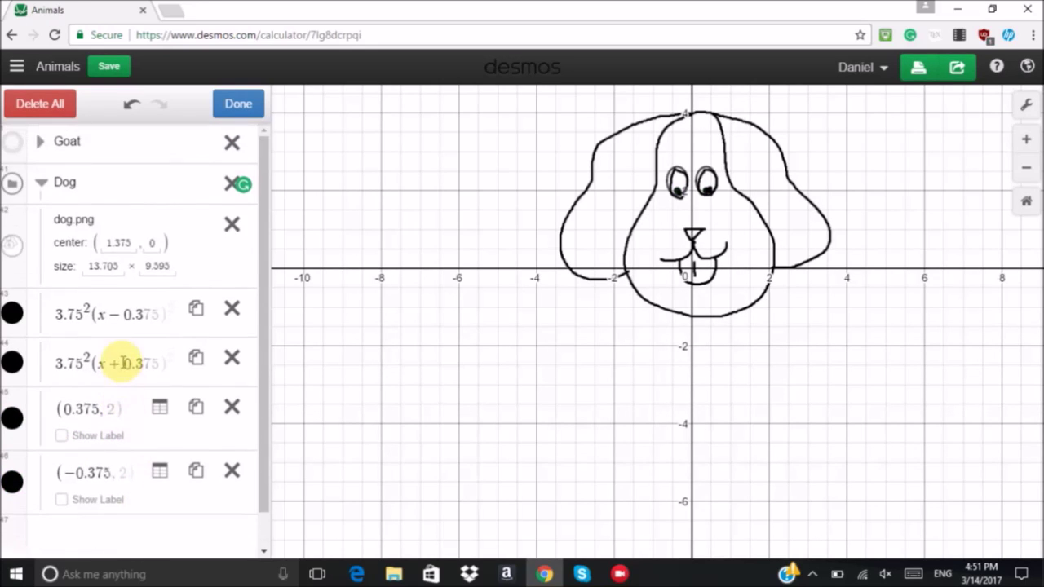
pyautogui.click(14, 249)
pyautogui.click(236, 103)
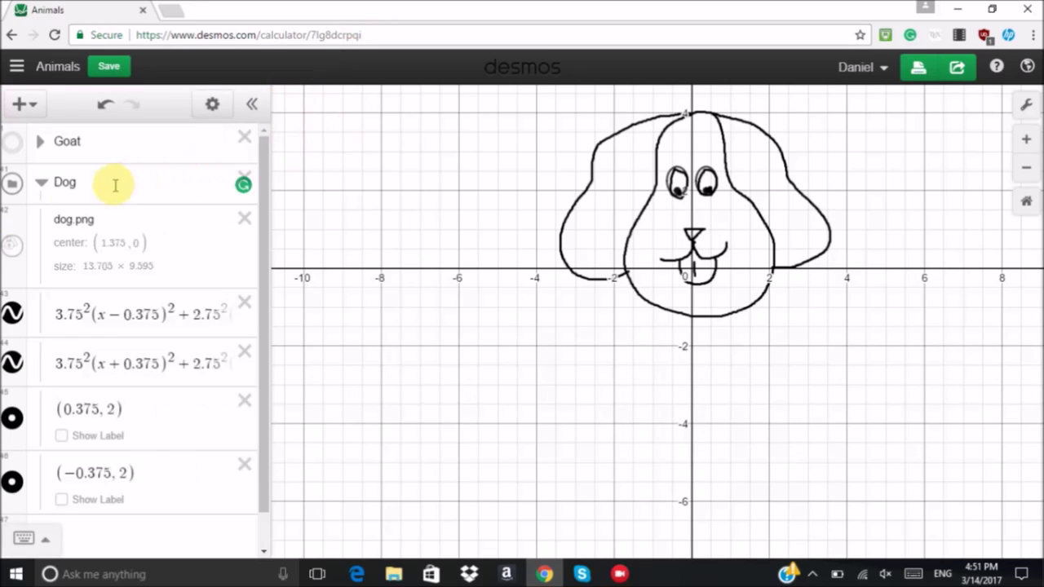
pyautogui.click(9, 249)
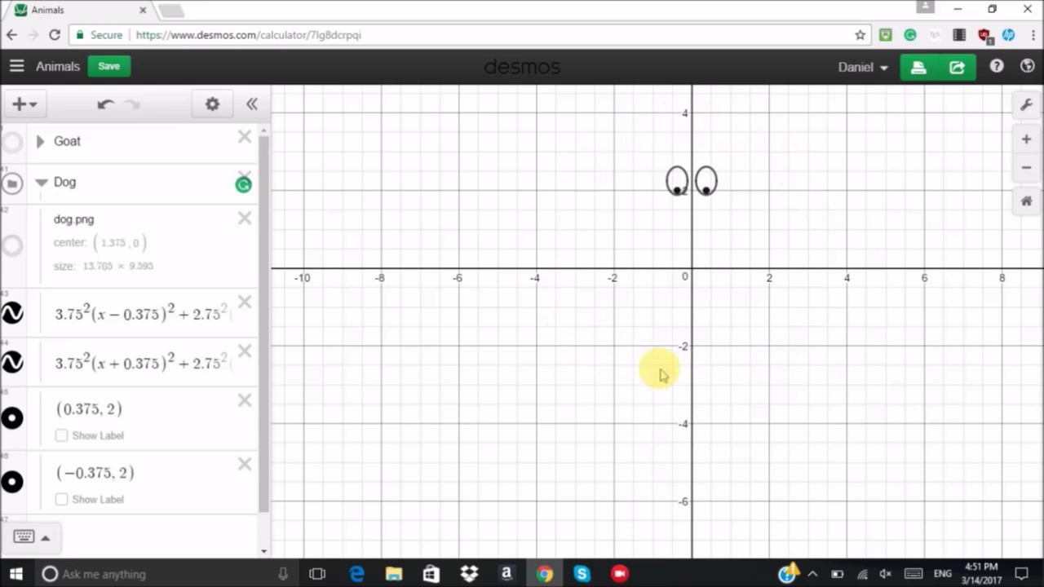
pyautogui.click(15, 245)
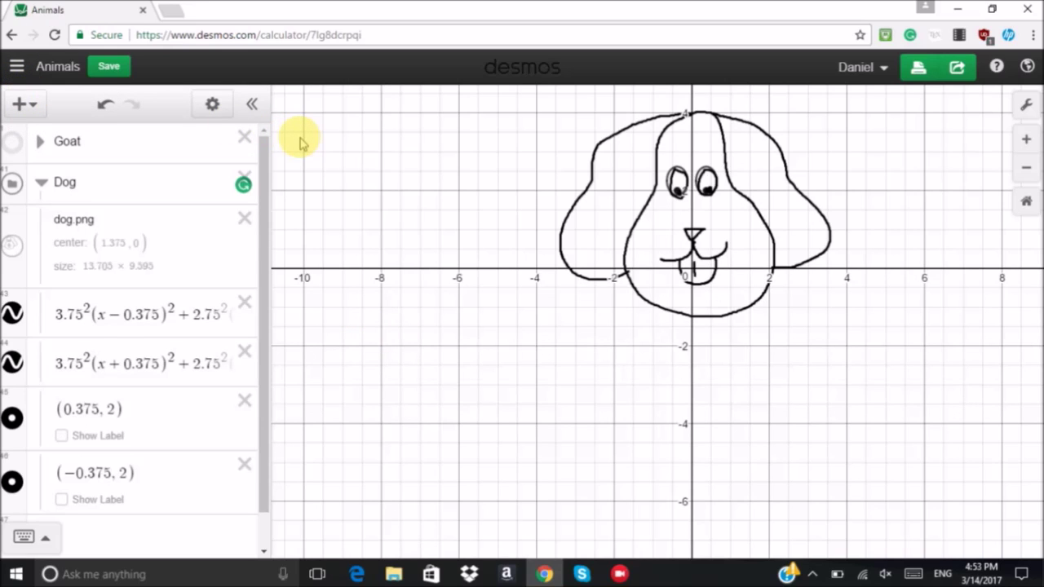
pyautogui.click(29, 103)
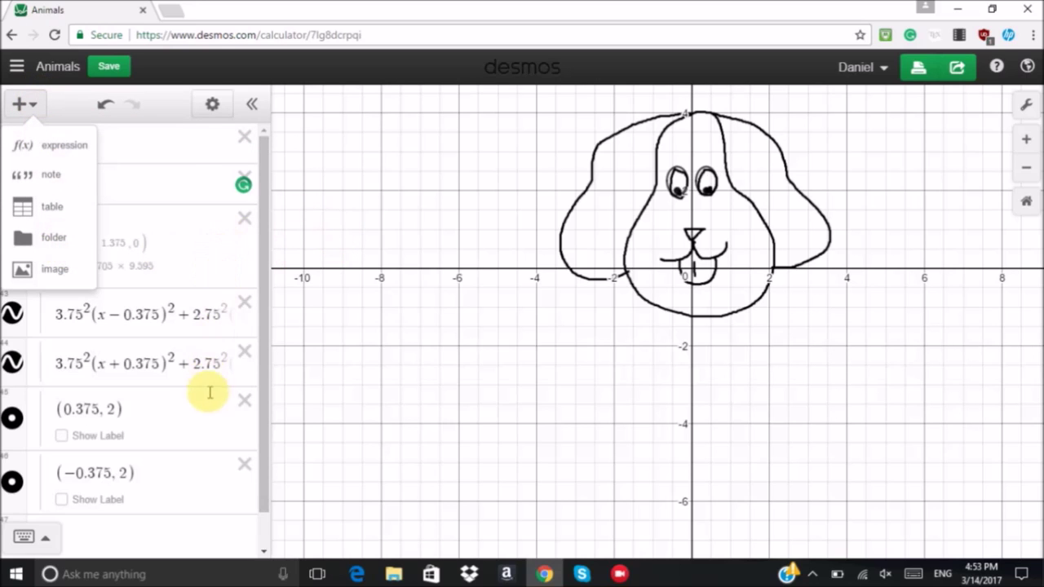
pyautogui.click(201, 483)
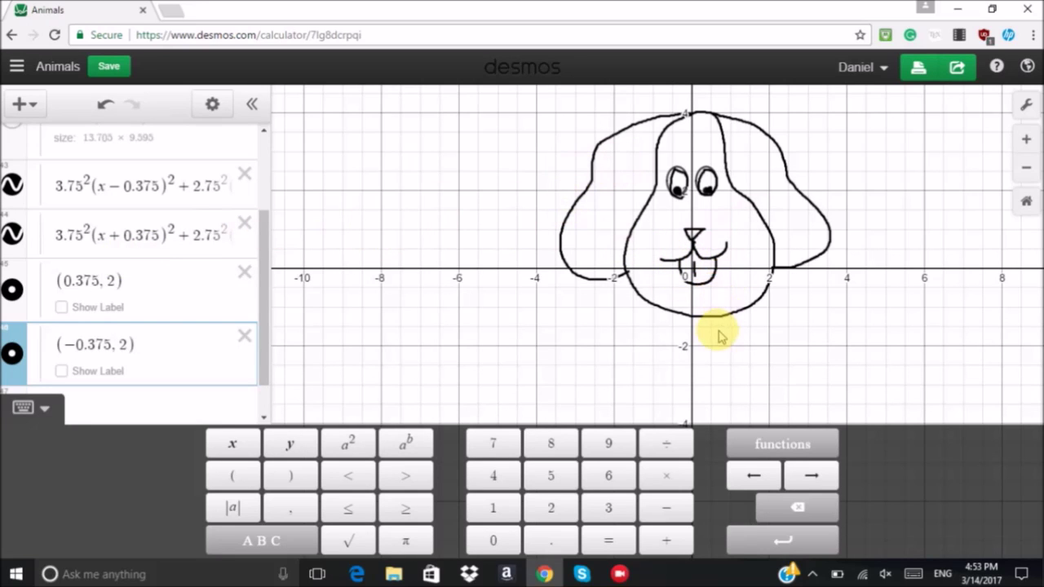
pyautogui.click(200, 296)
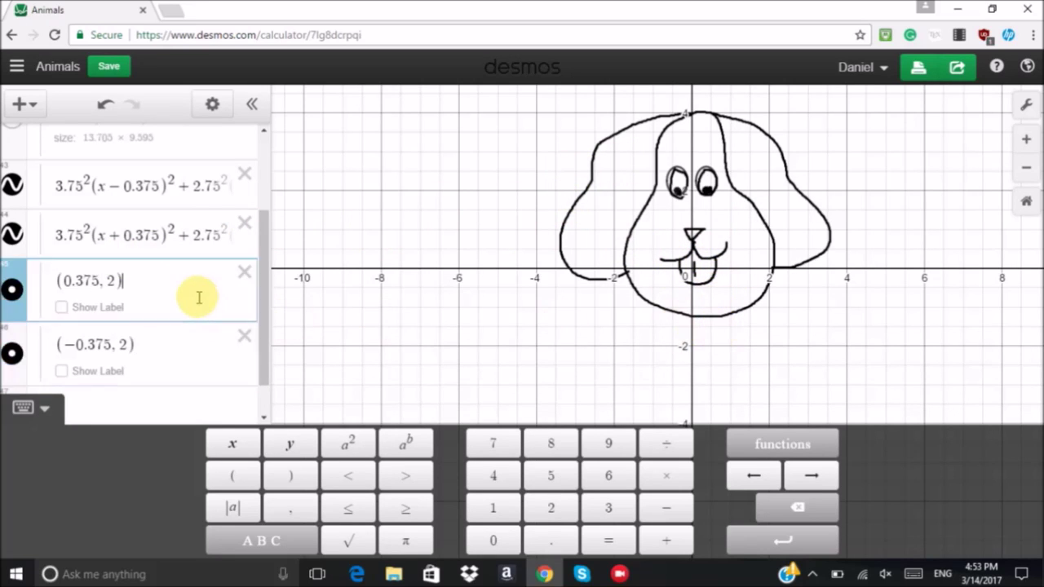
pyautogui.click(201, 346)
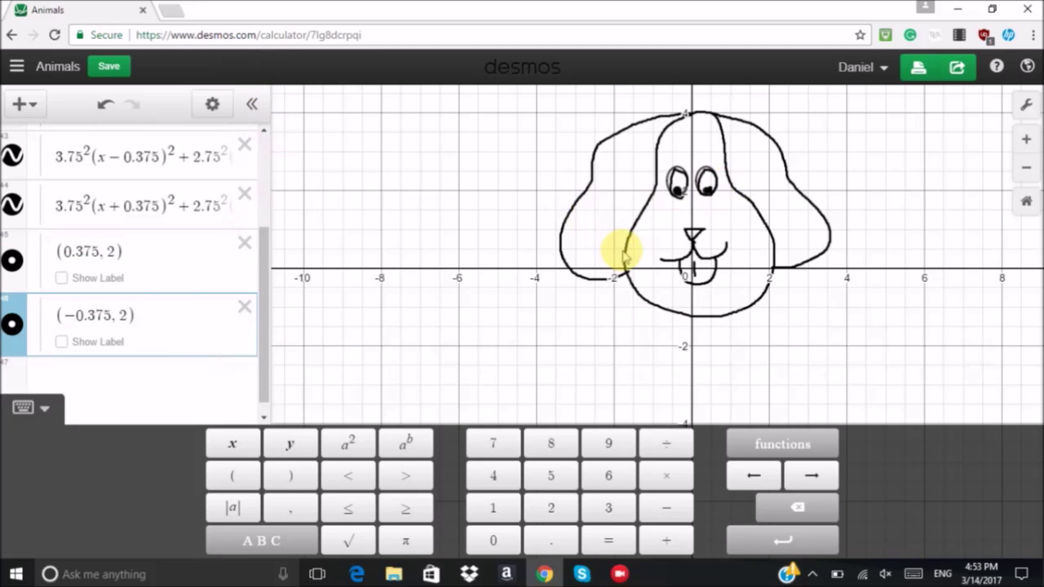